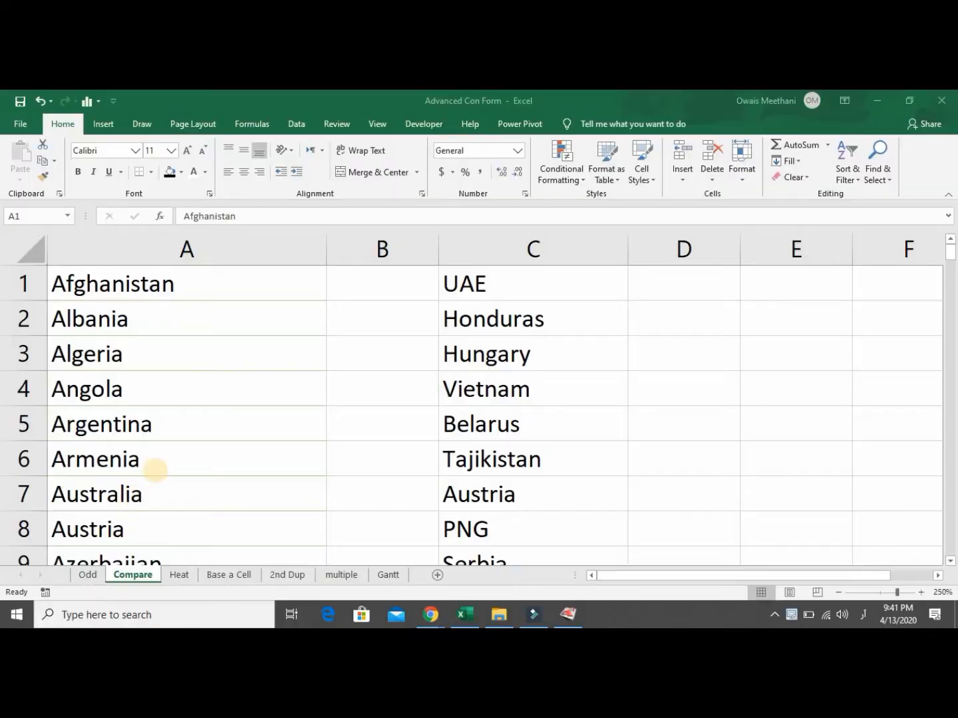
Examine the first entries of the country list in column A, starting from A1.
left_click(193, 290)
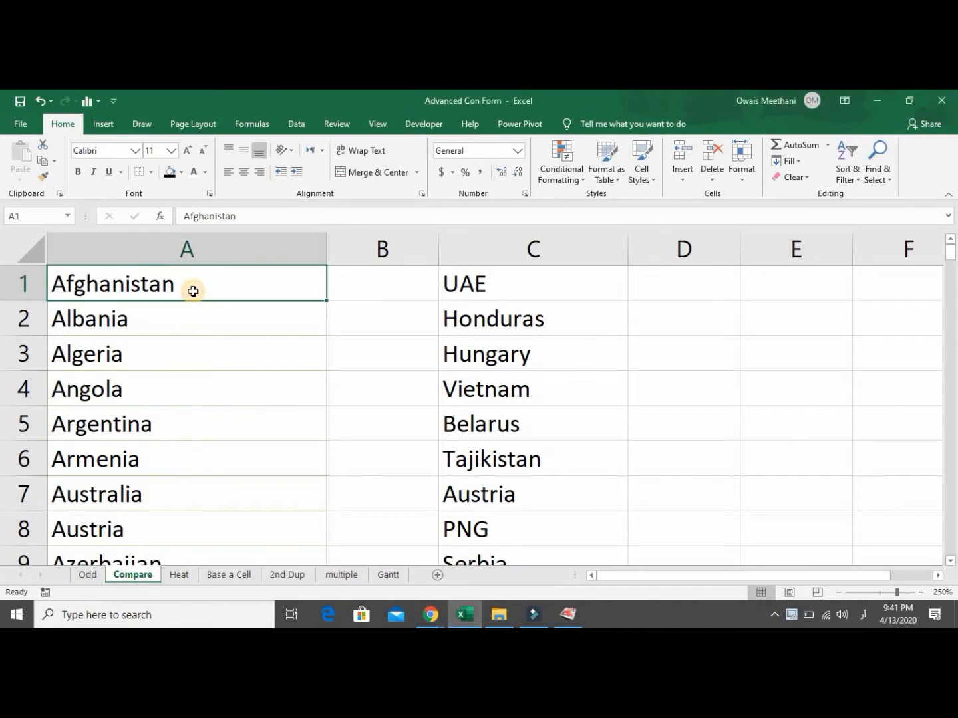
key("Down")
key("Down")
key("Down")
key("Down")
key("Down")
key("Down")
key("Down")
key("Down")
key("Down")
key("Down")
key("Down")
key("Down")
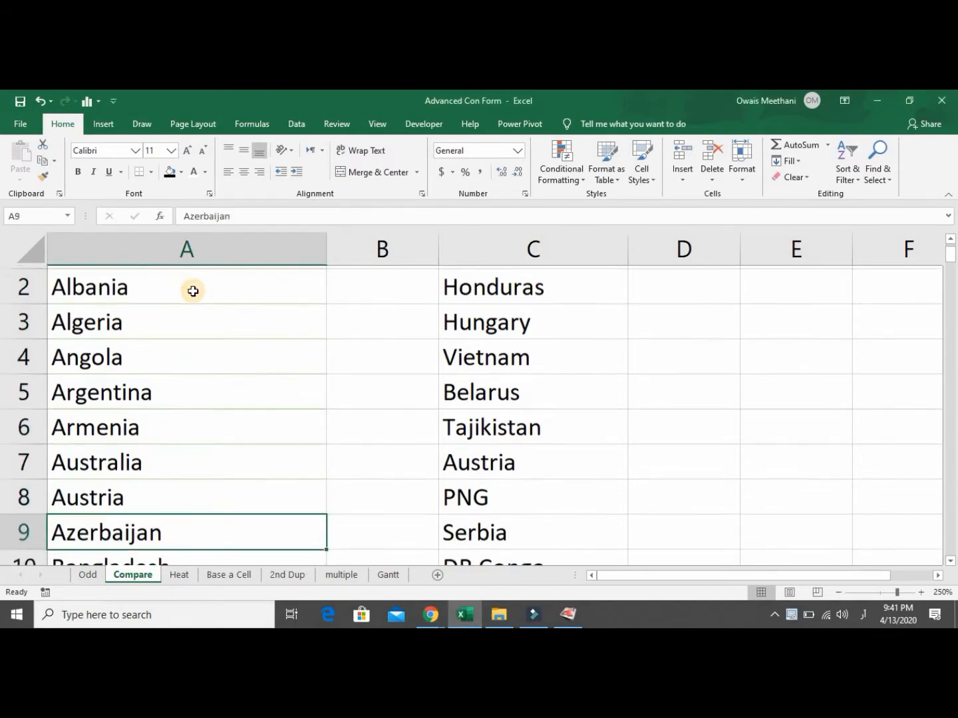
key("Up")
key("Up")
key("Up")
key("Up")
key("Up")
key("Up")
key("Up")
key("Up")
key("Up")
key("Up")
key("Up")
key("Up")
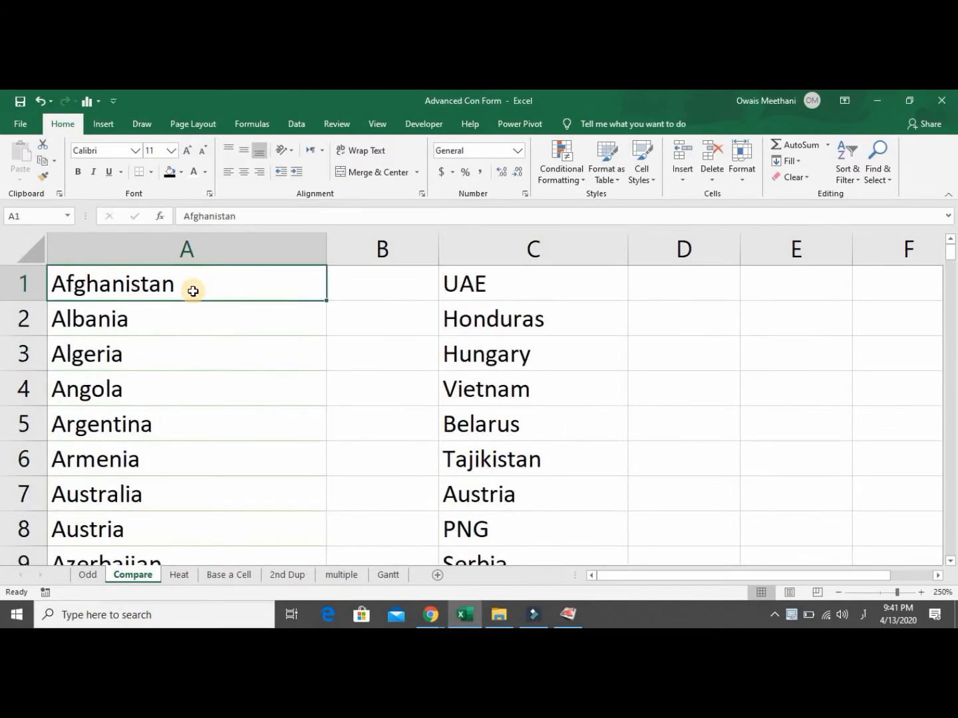
Examine the country list in column C down past its last entry and compare its extent with the list in column A.
key("Right")
key("Right")
key("Down")
key("Down")
key("Down")
key("Down")
key("Down")
key("Down")
key("Down")
key("Down")
key("Down")
key("Down")
key("Down")
key("Down")
key("Down")
key("Down")
key("Down")
key("Down")
key("Down")
key("Down")
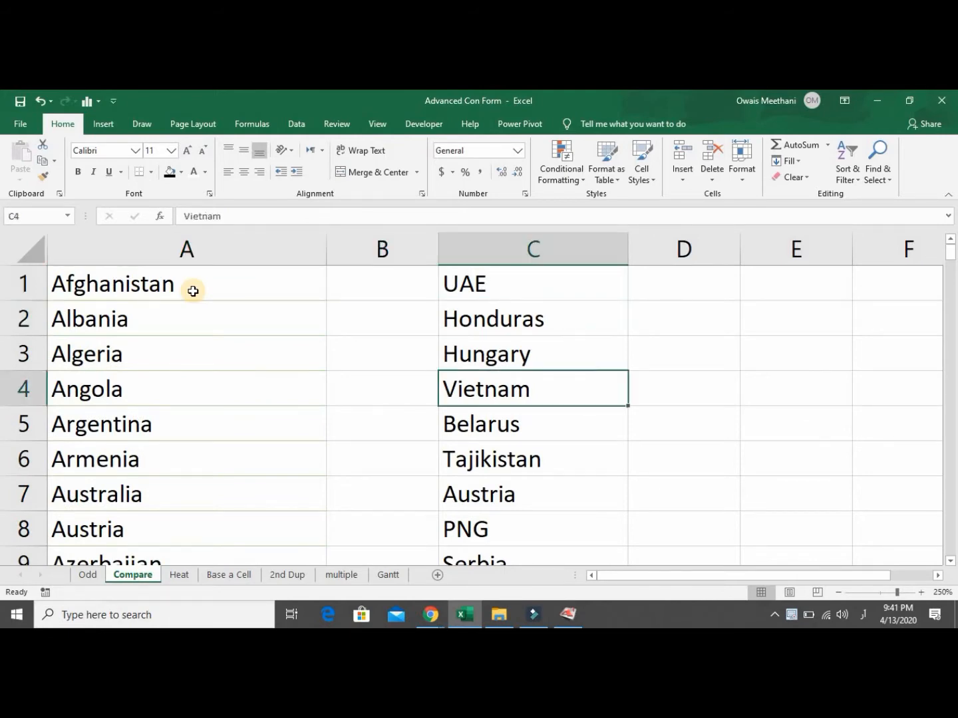
key("Down")
key("Down")
key("Down")
key("Down")
key("Down")
key("Down")
key("Down")
key("Down")
key("Down")
key("Down")
key("Down")
key("Down")
key("Down")
key("Down")
key("Down")
key("Down")
key("Up")
key("Up")
key("Up")
key("Up")
key("Up")
key("Up")
key("Up")
key("Up")
key("Up")
key("Up")
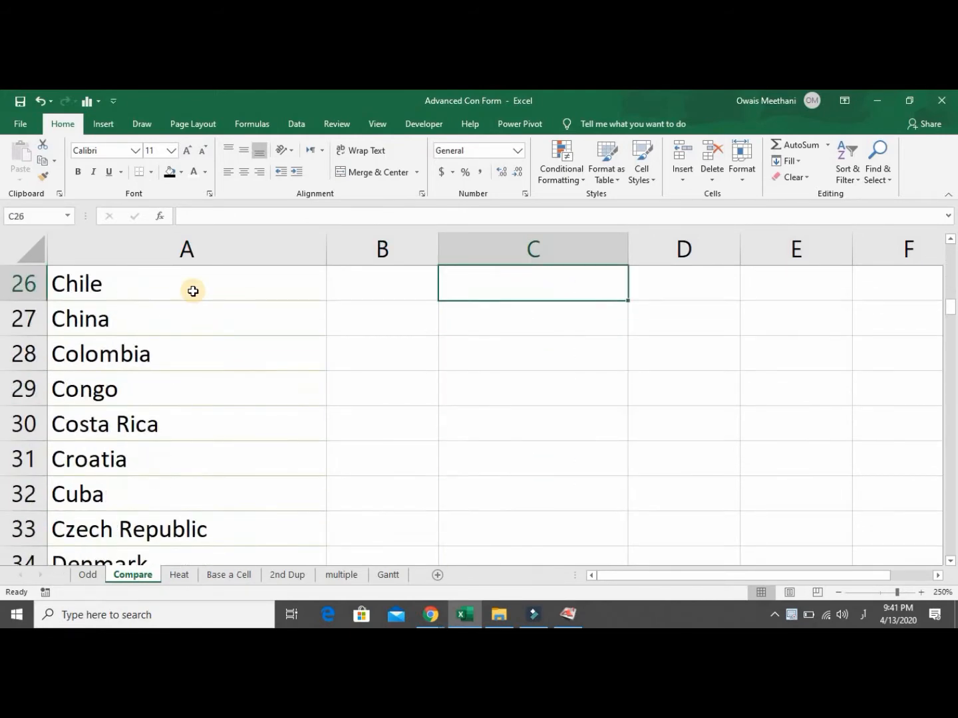
key("Up")
key("Up")
key("Up")
key("Up")
key("Up")
key("Up")
key("Up")
key("Up")
key("Up")
key("Up")
key("Up")
key("Up")
key("Up")
key("Up")
key("Up")
key("Up")
key("Up")
key("Up")
key("Up")
key("Up")
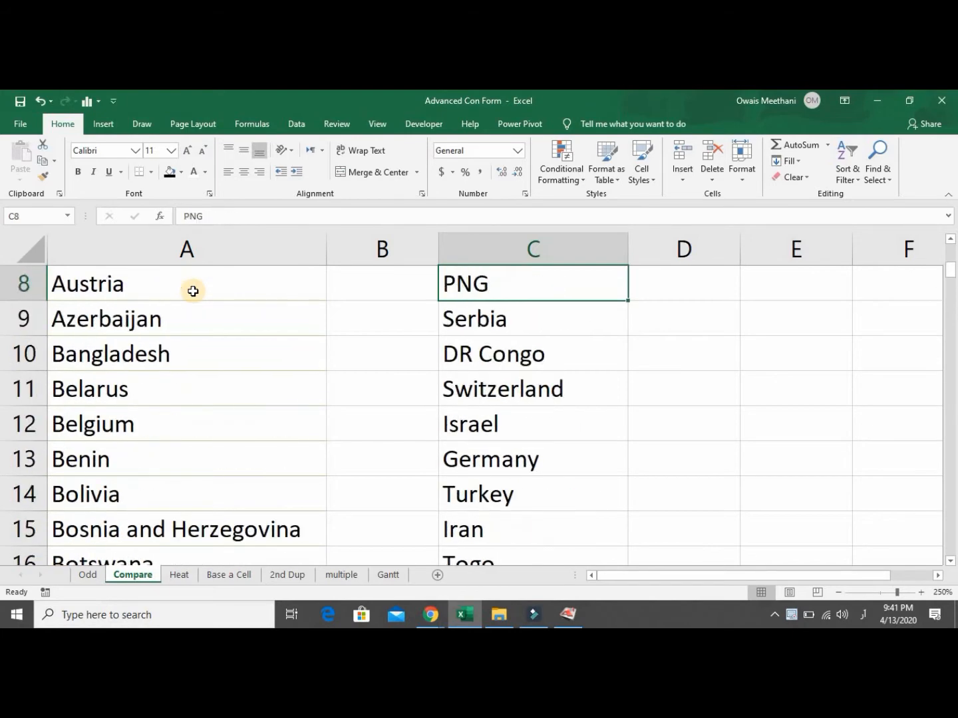
key("Left")
key("Left")
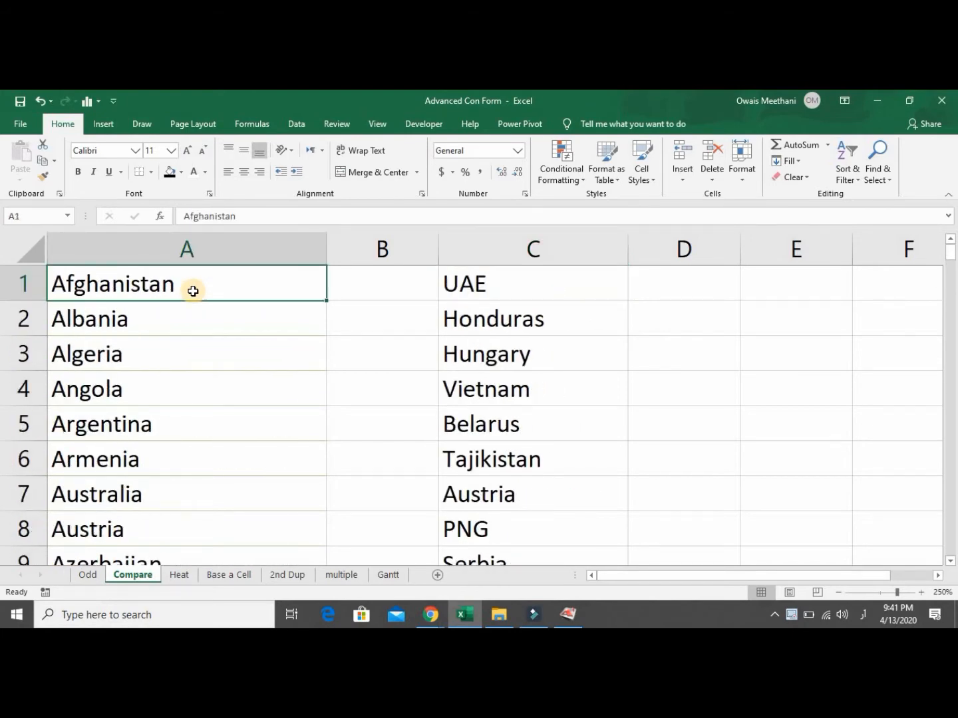
key("ctrl+shift+Down")
key("ctrl+Up")
key("Right")
key("Right")
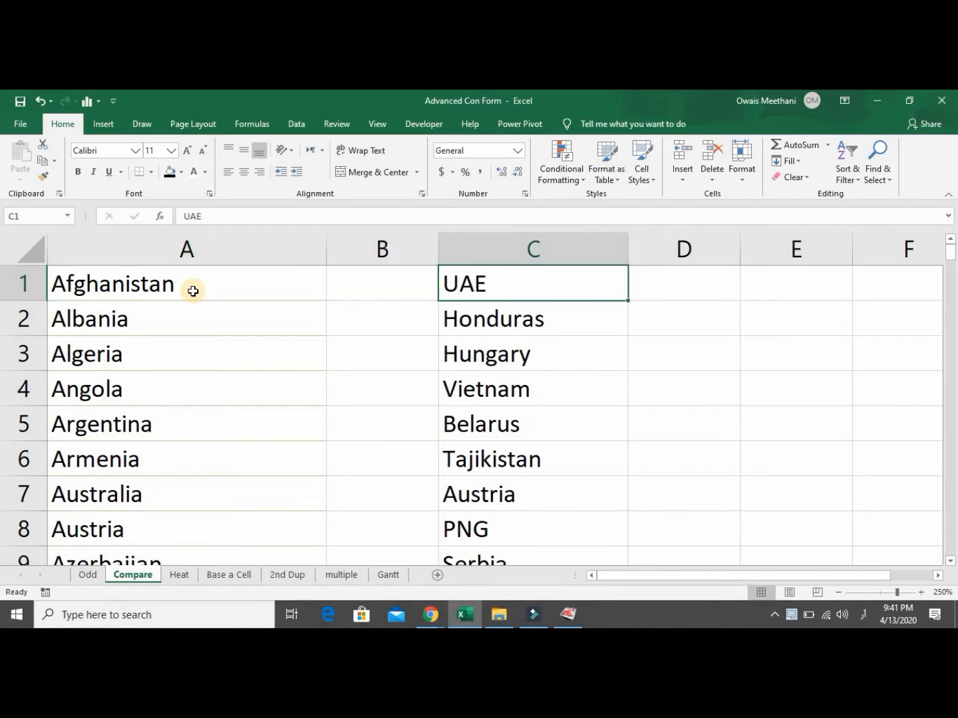
key("Left")
key("Left")
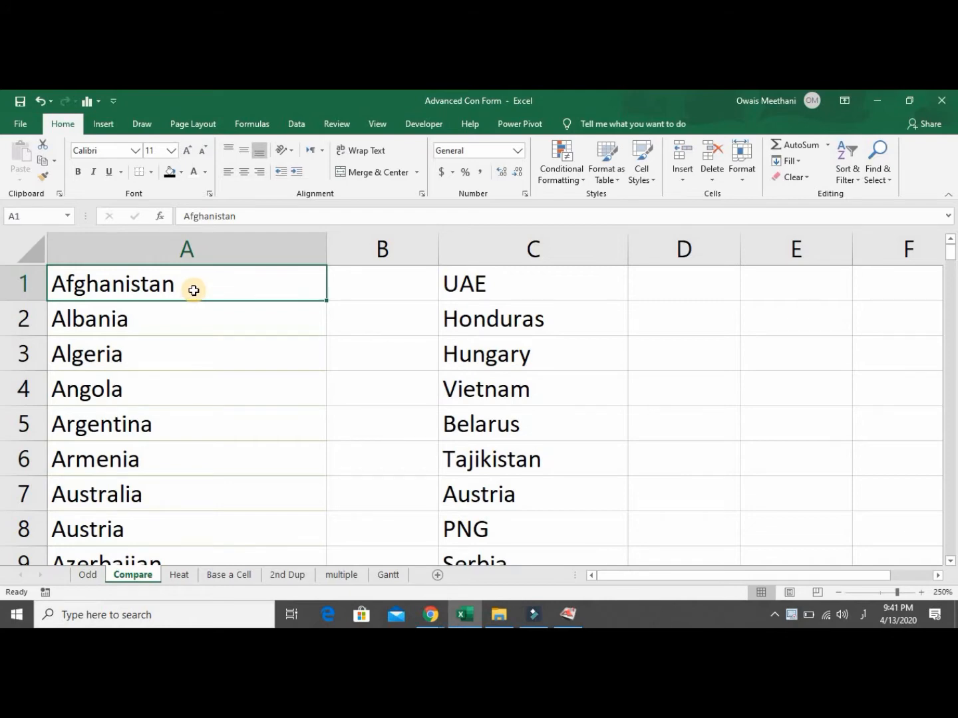
Name the full country list in A1:A150 as List1.
key("ctrl+shift+Down")
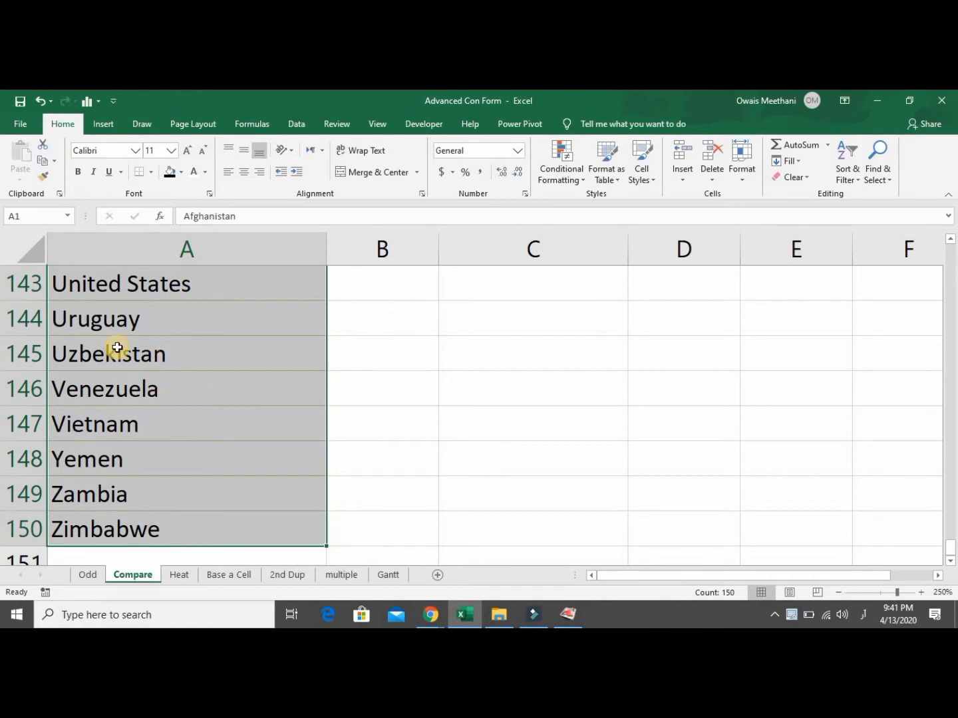
left_click(50, 215)
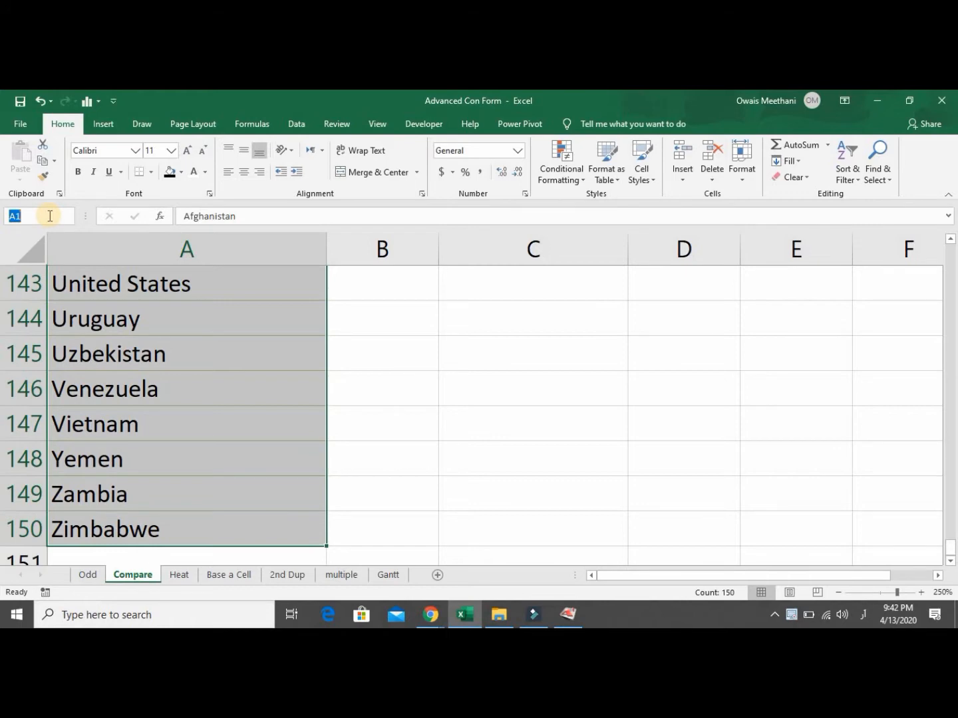
key("BackSpace")
type("ؔیست1")
key("BackSpace")
key("BackSpace")
key("BackSpace")
key("BackSpace")
key("BackSpace")
key("super+space")
type("List")
key("Return")
key("Left")
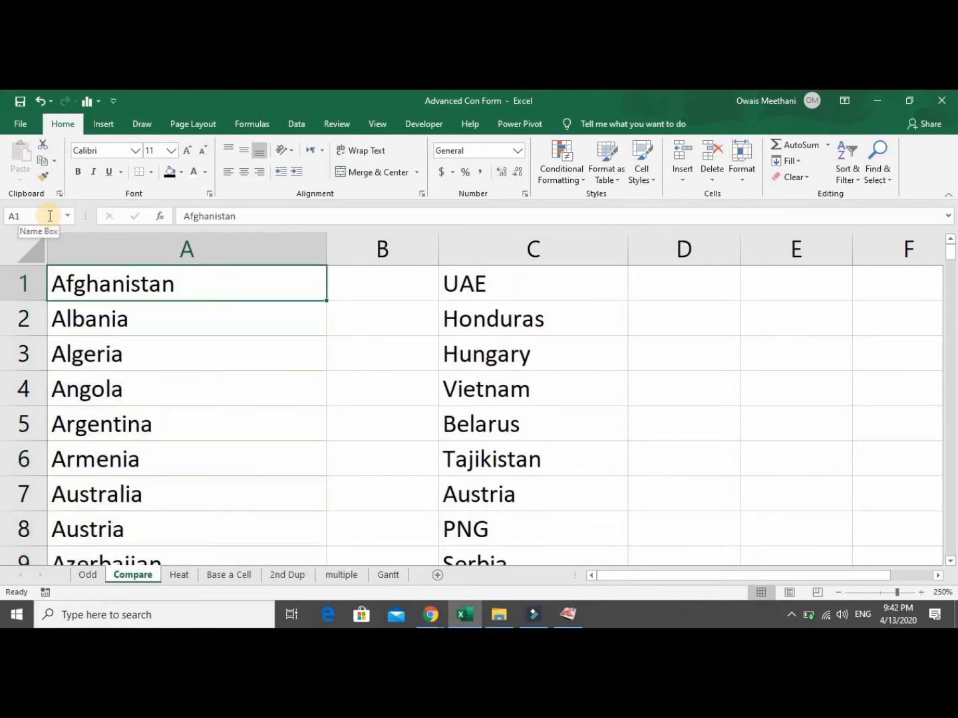
Name the country list in C1:C25 as List2.
key("Right")
key("Right")
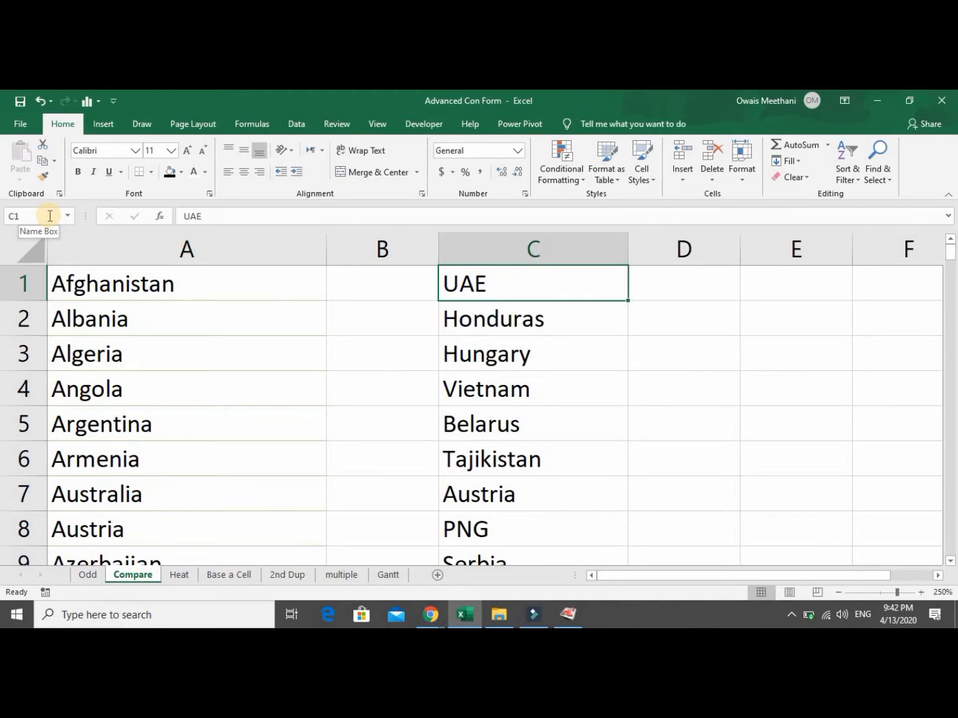
key("ctrl+shift+Down")
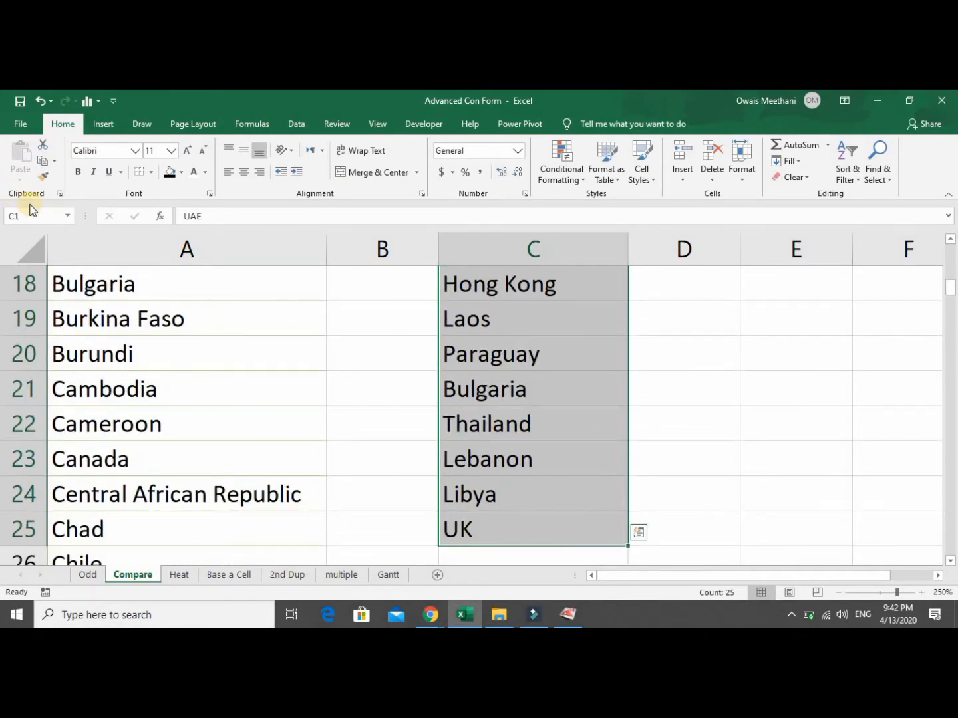
left_click(35, 217)
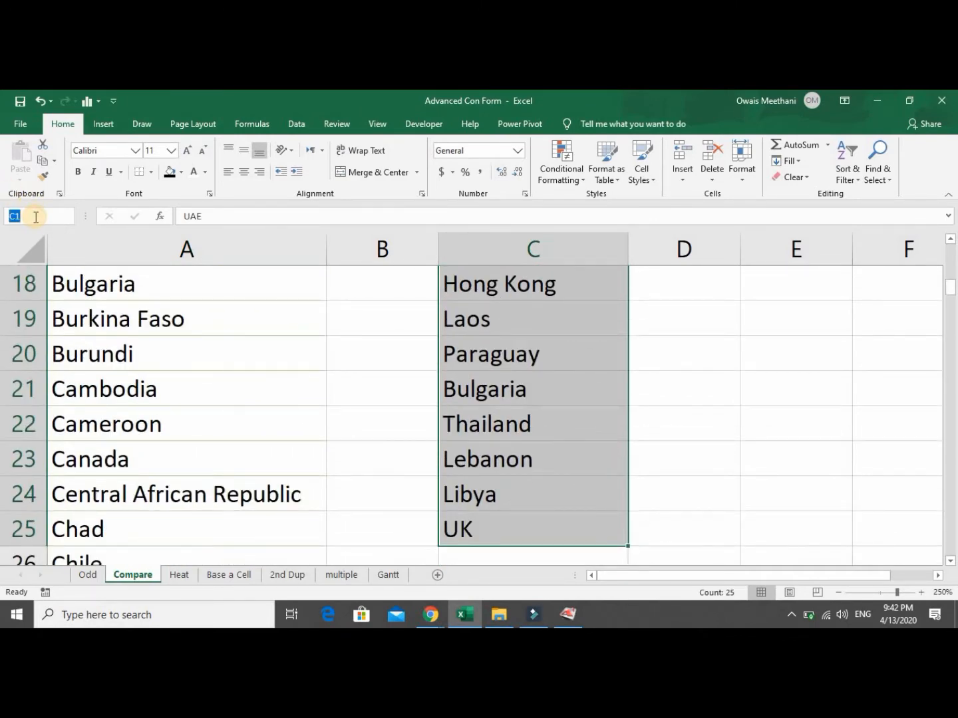
type("List2")
key("Return")
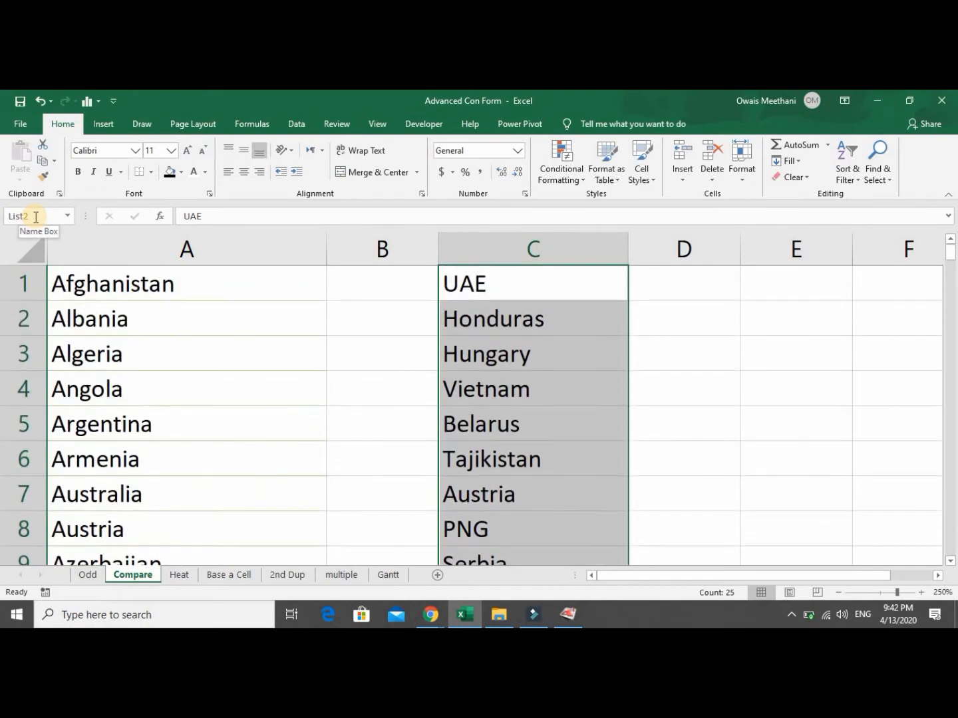
Check the range names assigned to the country lists in columns A and C.
key("ctrl+Home")
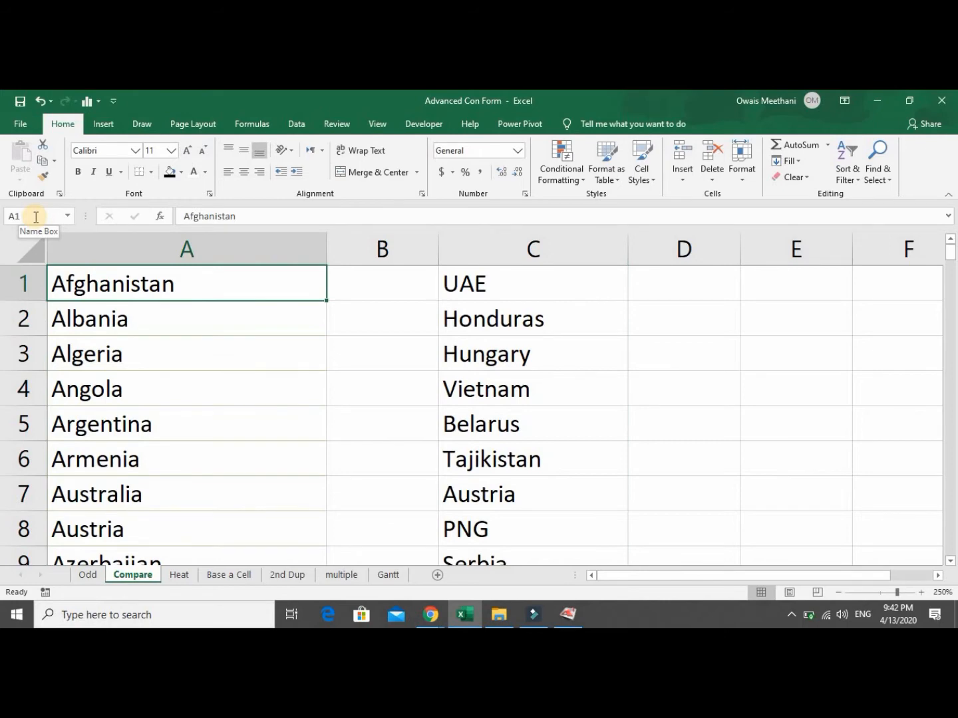
key("ctrl+shift+Down")
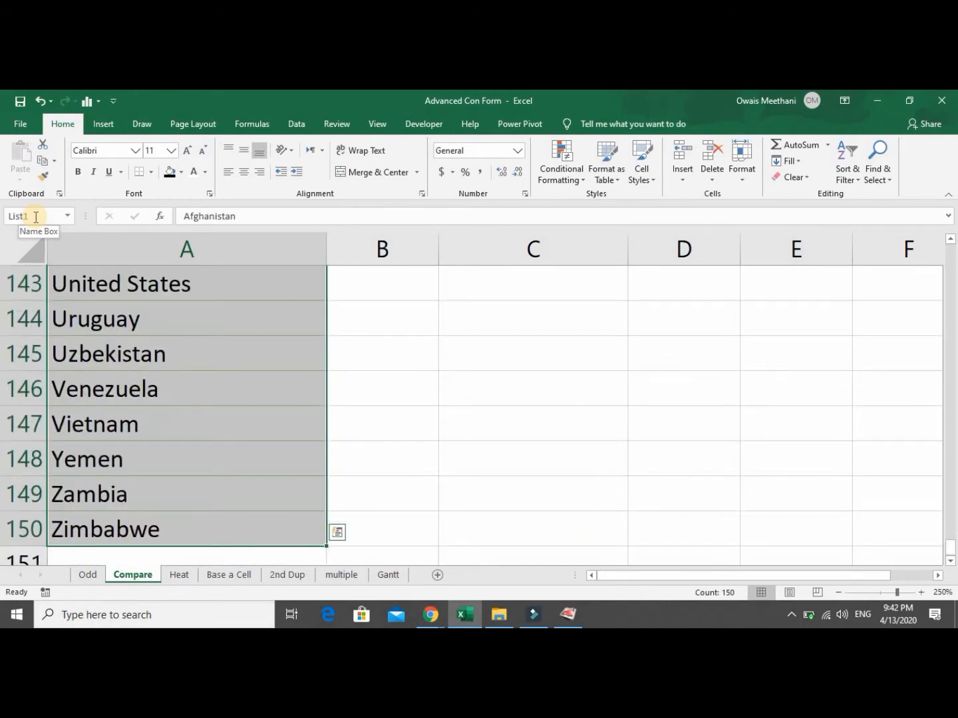
key("ctrl+Home")
key("Right")
key("Right")
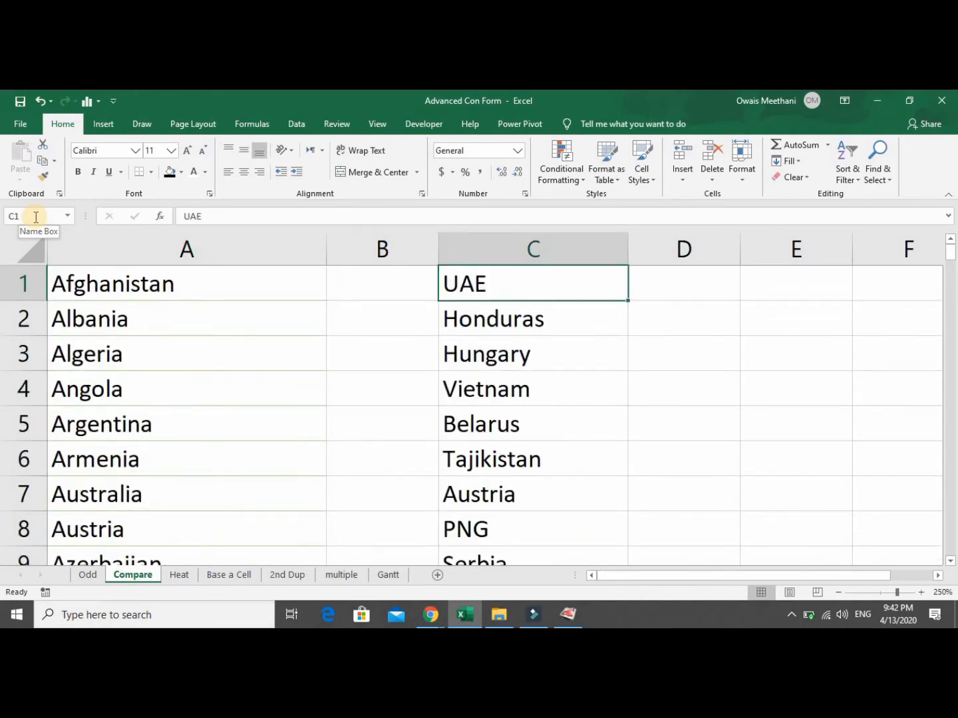
key("ctrl+shift+Down")
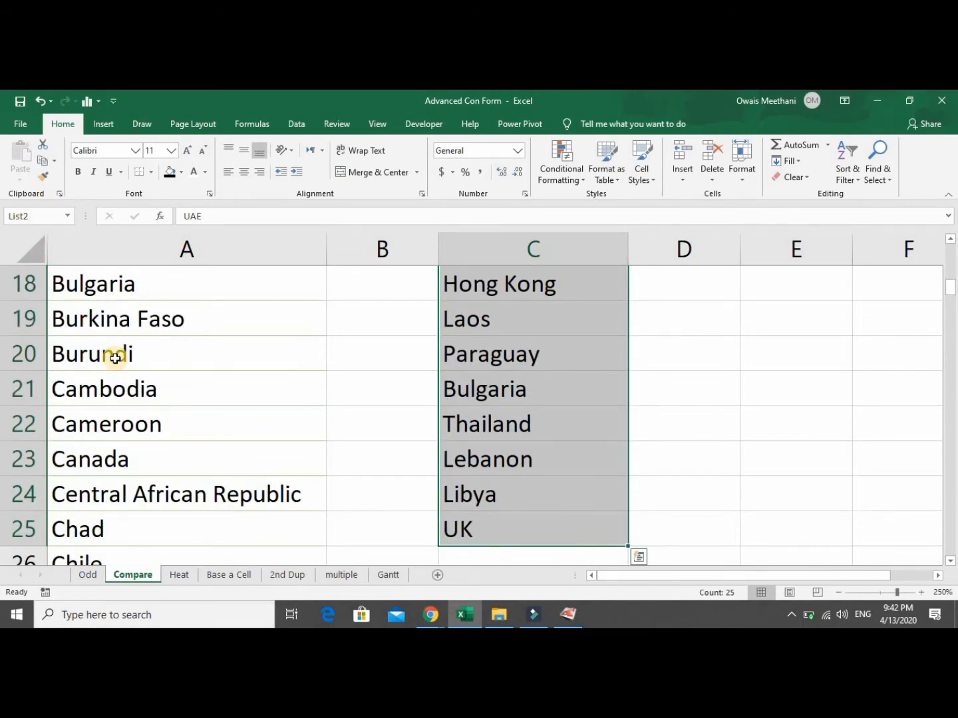
Start a new conditional formatting rule for the whole List1 range, using a formula to determine which cells to format.
key("Left")
key("Left")
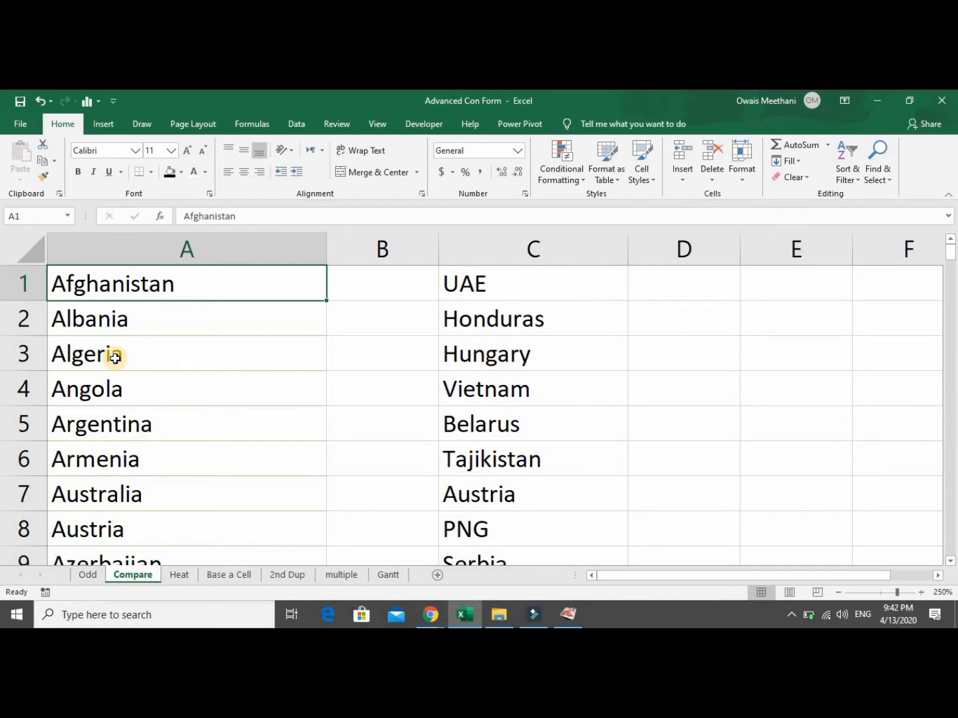
key("ctrl+shift+Down")
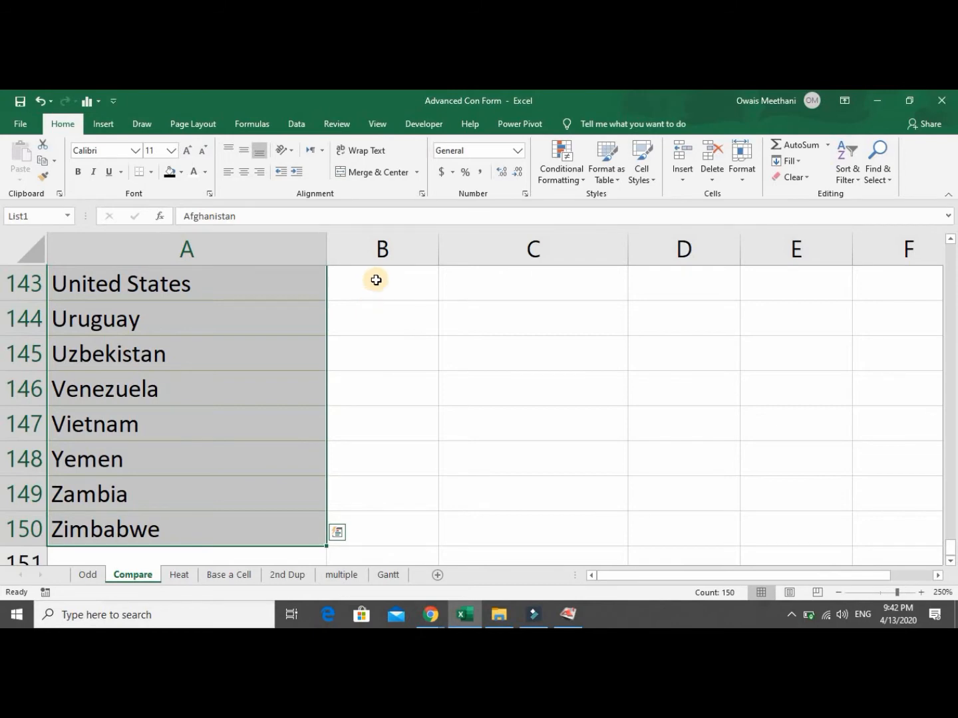
left_click(571, 177)
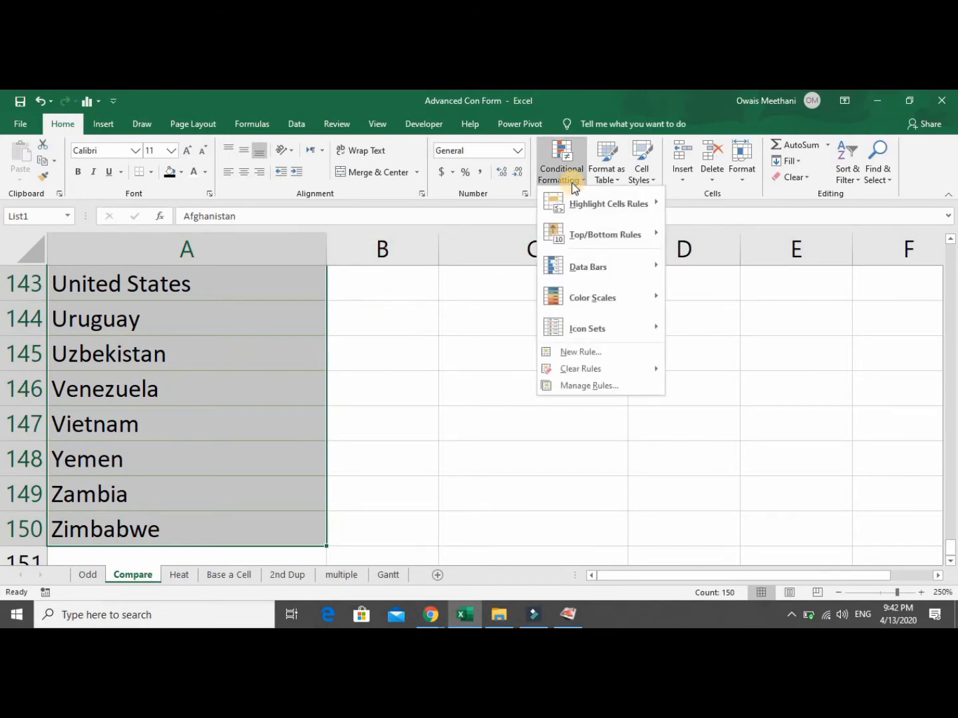
left_click(592, 355)
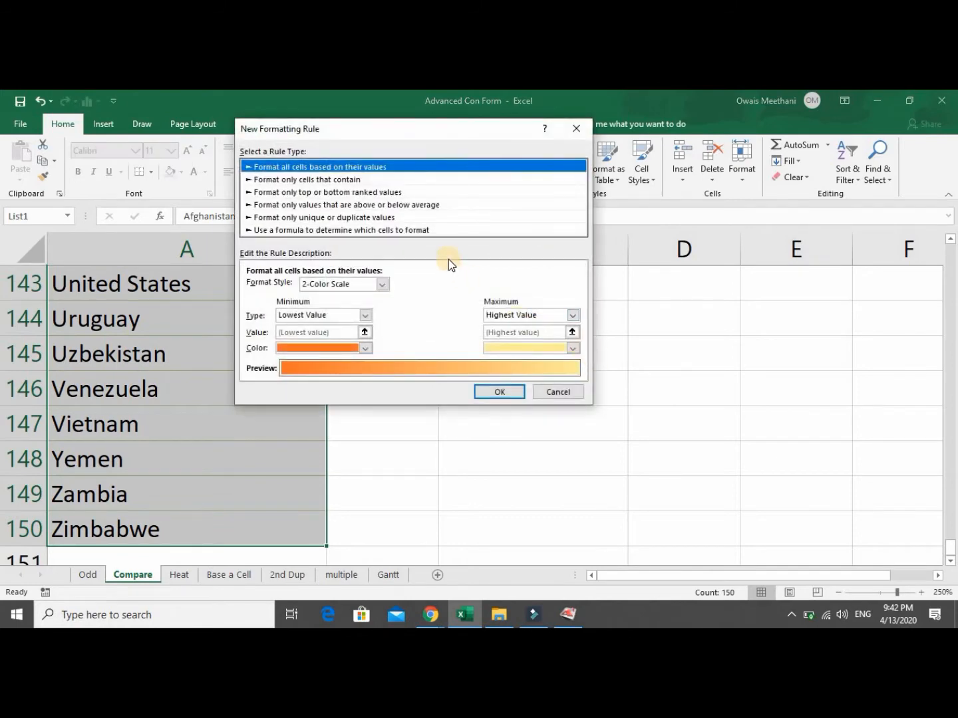
left_click(437, 230)
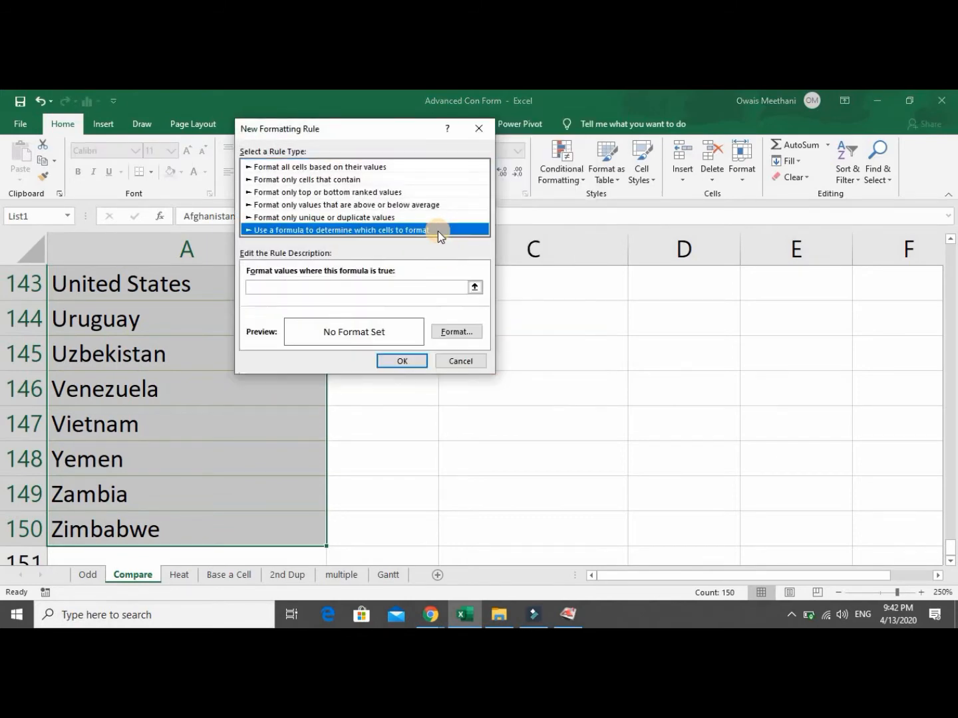
Set the rule's formula to =COUNTIF(List2,A1).
left_click(413, 284)
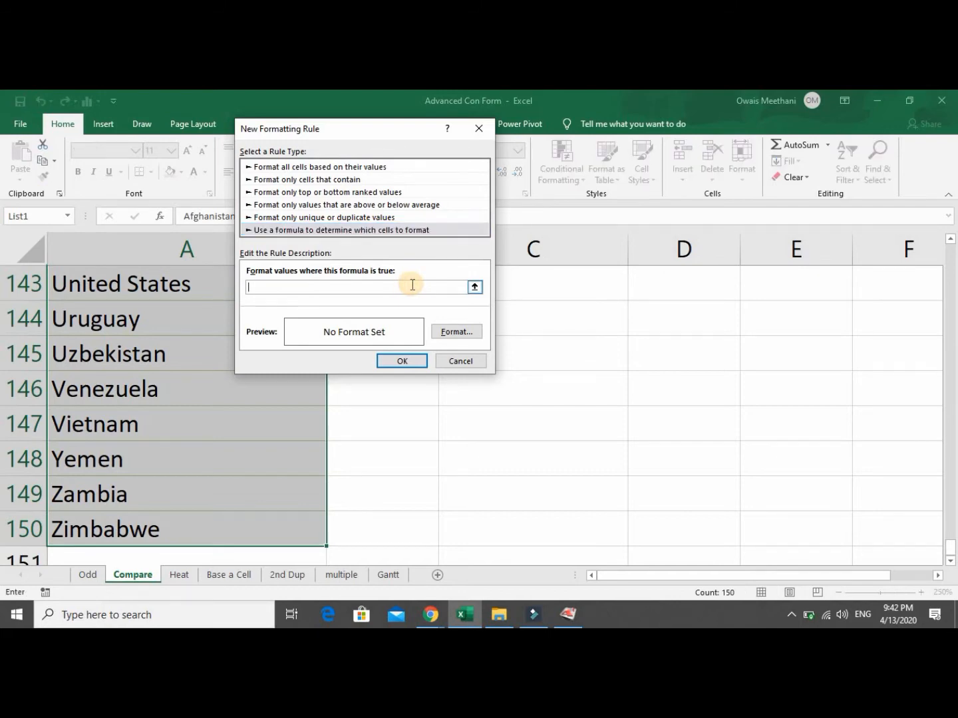
type("=COUNTIF")
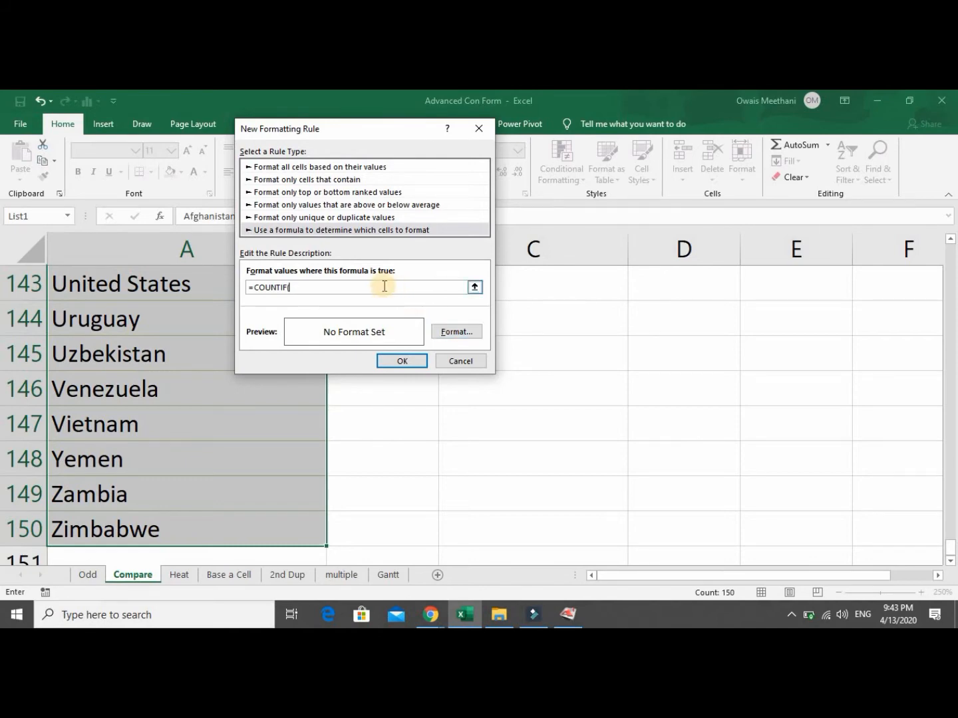
type("(List2,")
left_click_drag(951, 544, 949, 376)
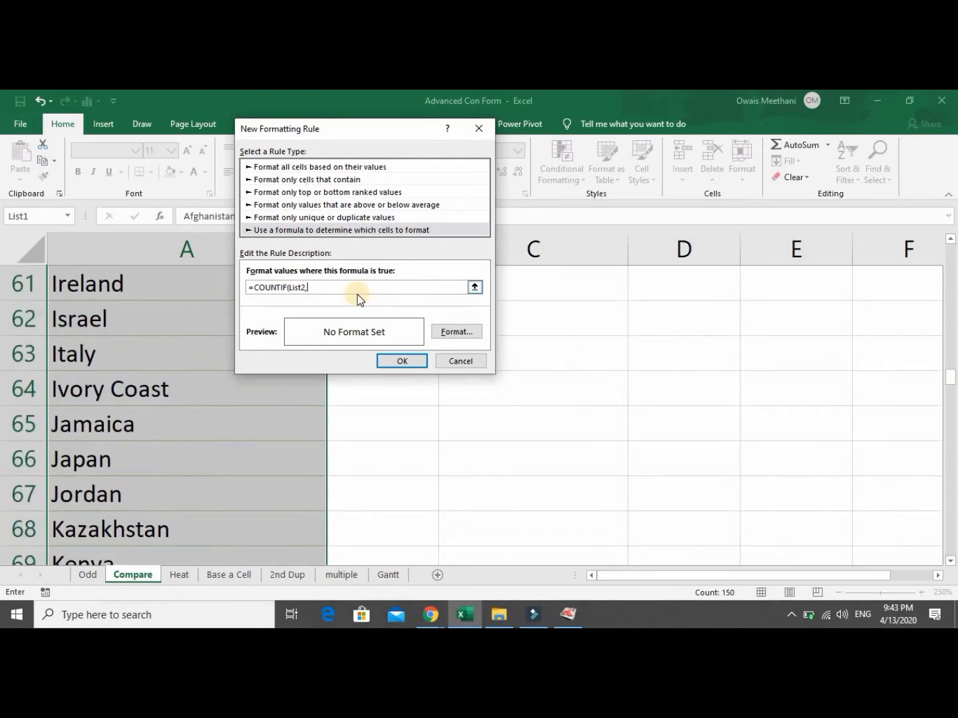
type("A1)")
Set the rule's cell fill to the darkest green theme colour.
left_click(441, 332)
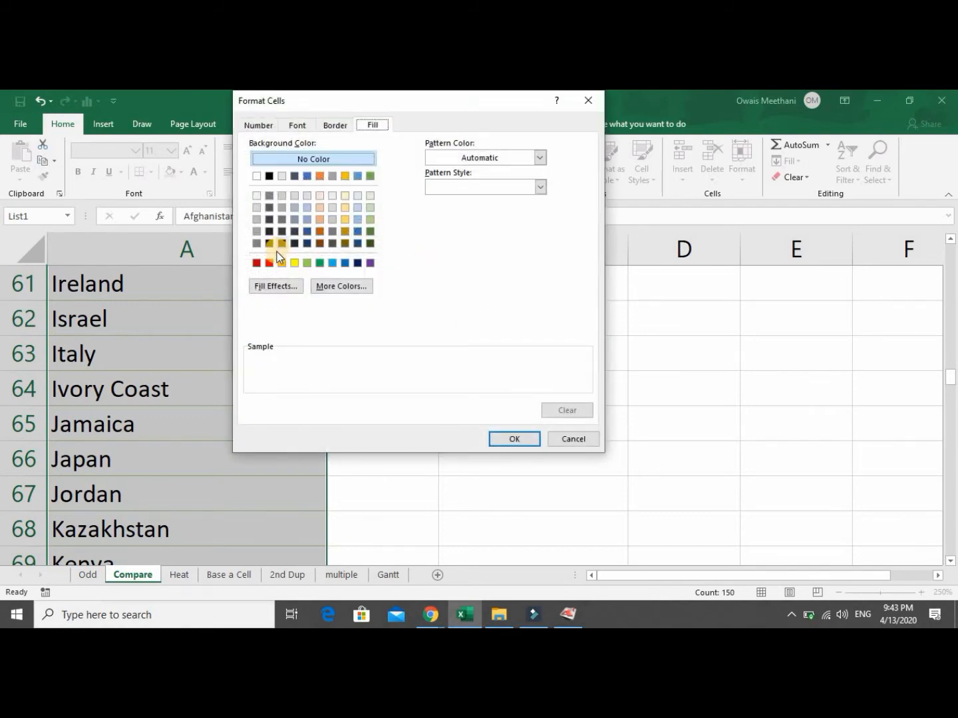
left_click(256, 264)
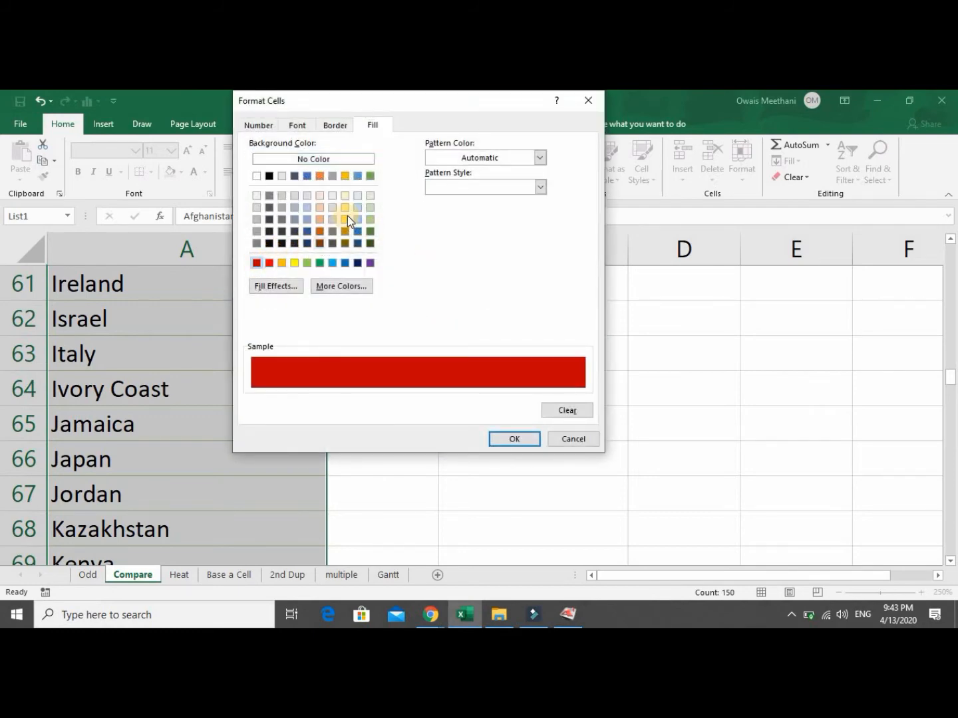
left_click(371, 243)
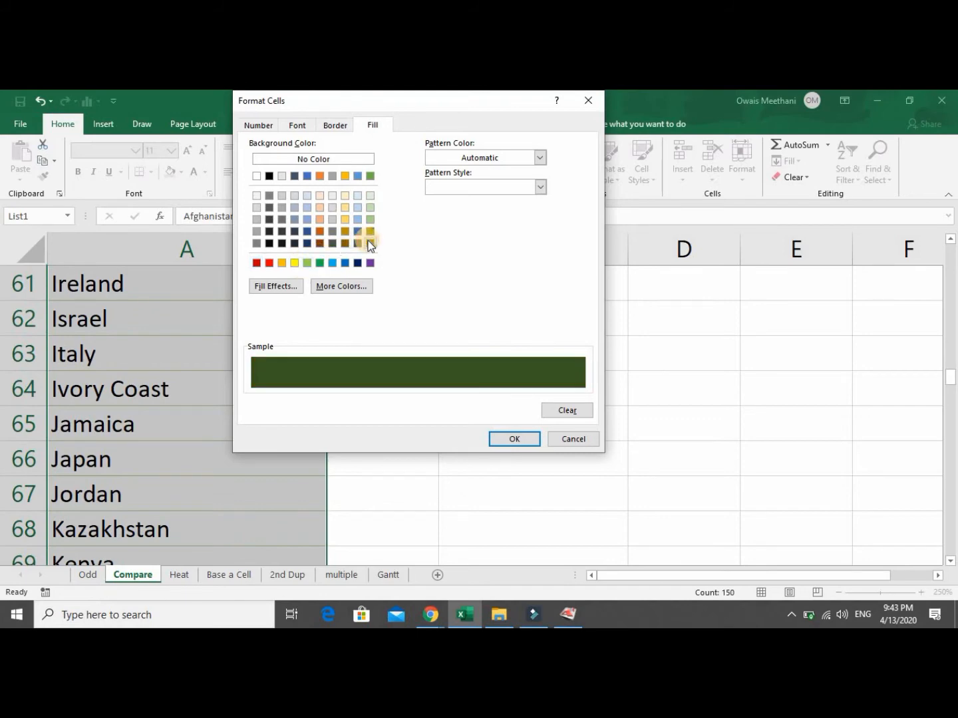
Set the rule's font colour to standard orange and apply the rule to List1.
left_click(260, 127)
left_click(292, 126)
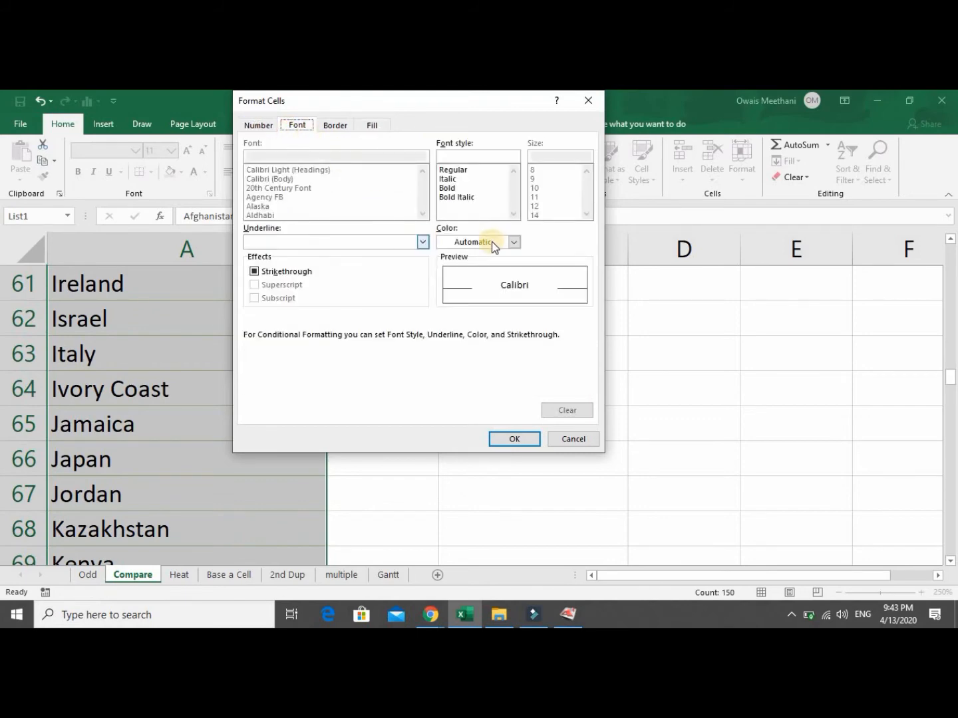
left_click(514, 242)
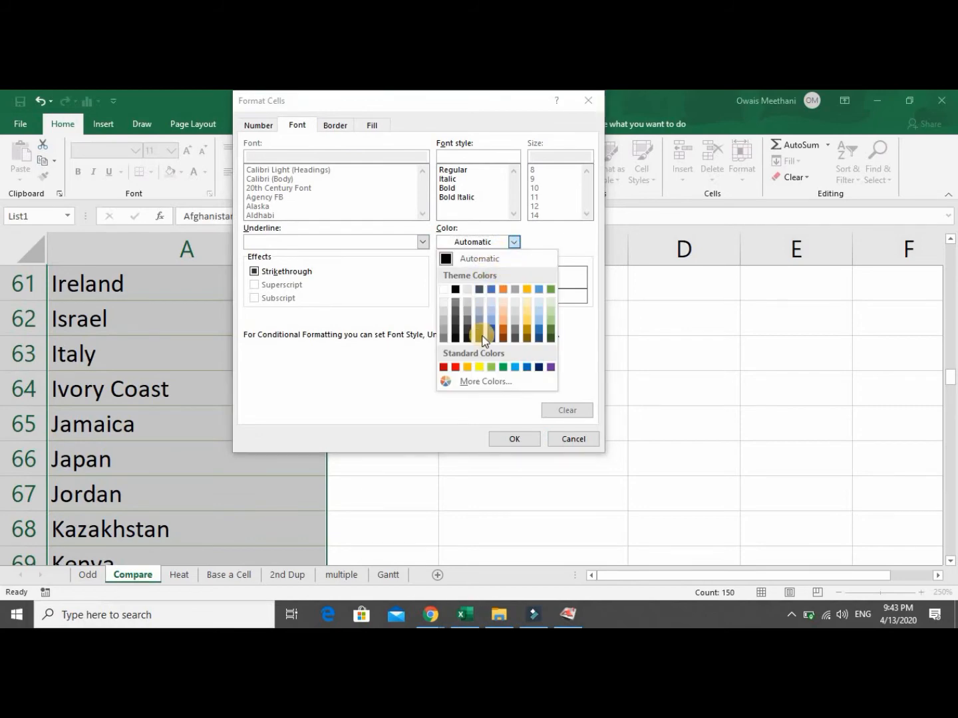
left_click(464, 369)
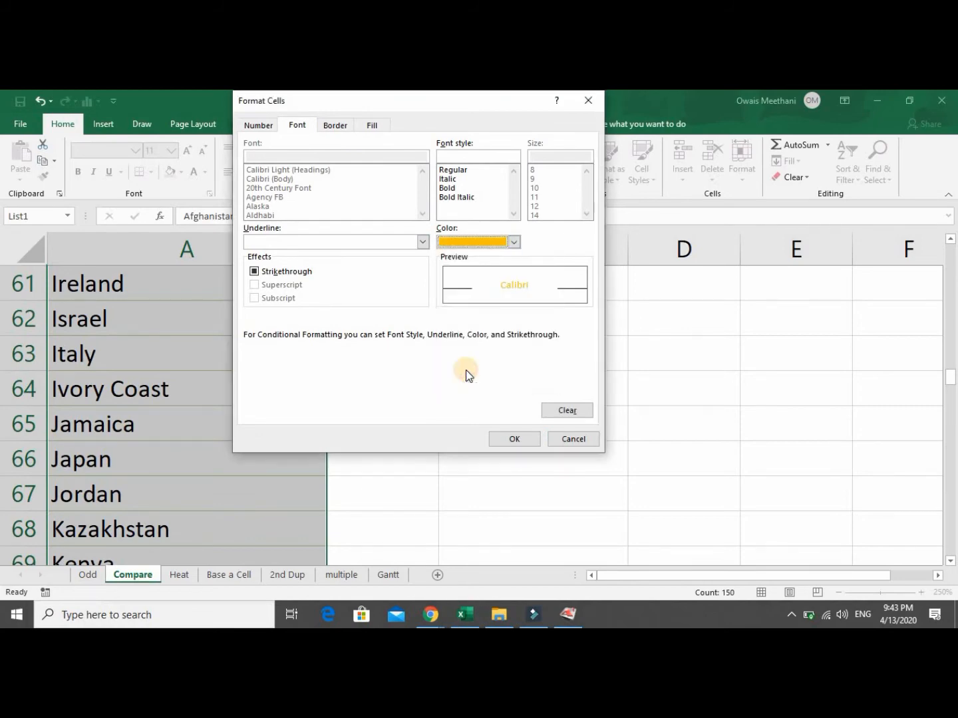
left_click(503, 434)
left_click(405, 361)
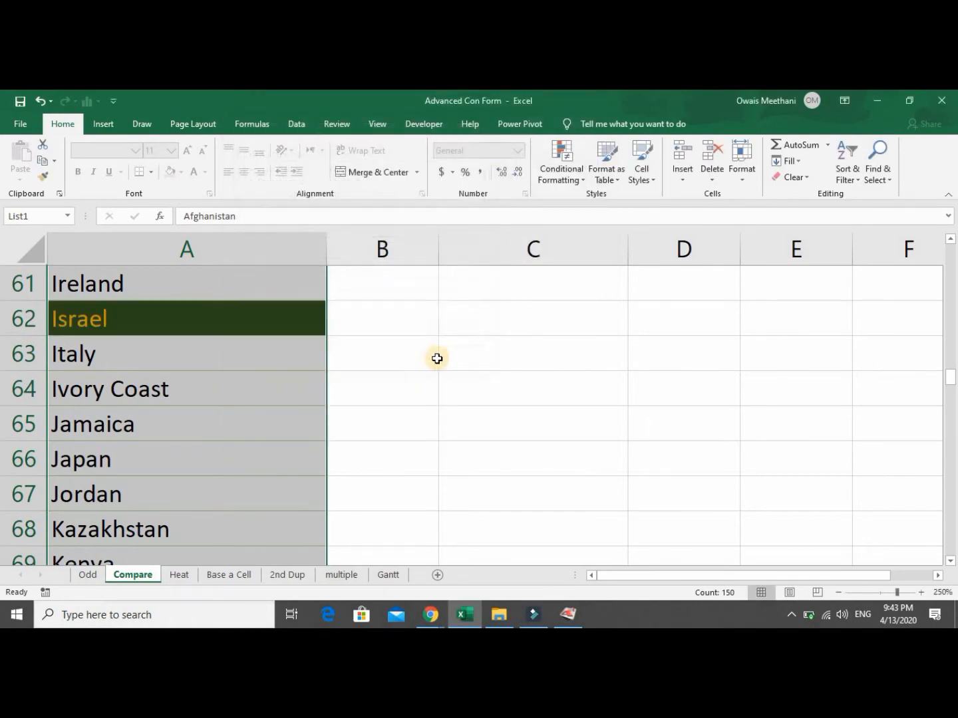
Examine the conditional formatting in List1 from Italy up to the first row, alongside the start of List2.
left_click(285, 338)
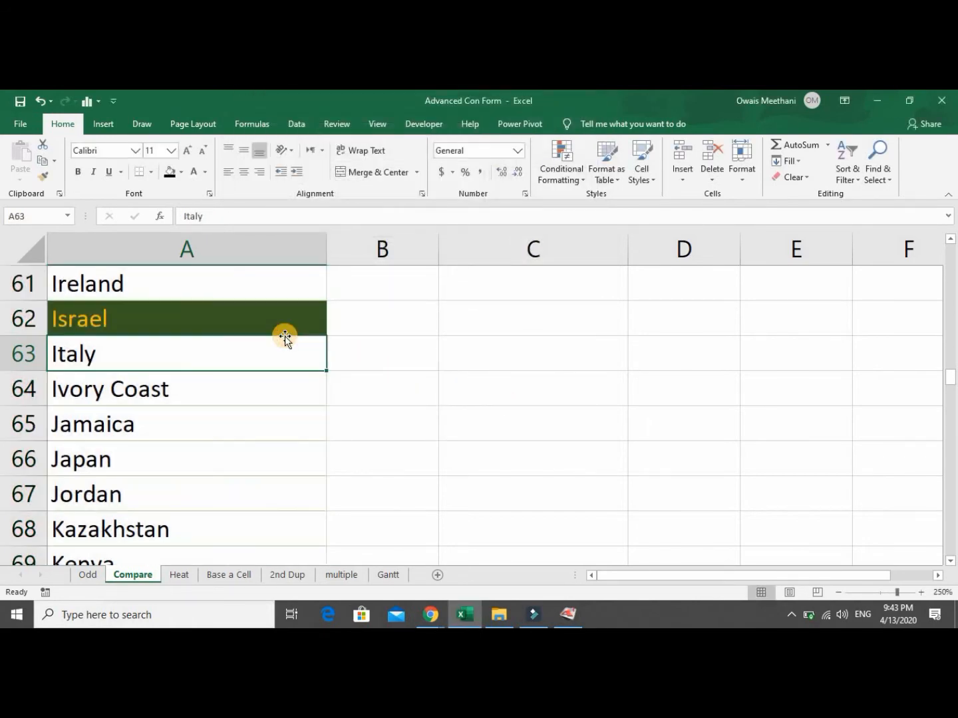
key("Up")
key("Up")
key("Up")
key("Up")
key("Up")
key("Up")
key("Up")
key("Up")
key("Up")
key("Up")
key("Up")
key("Up")
key("Up")
key("Up")
key("Up")
key("Up")
key("Up")
key("Up")
key("Up")
key("Up")
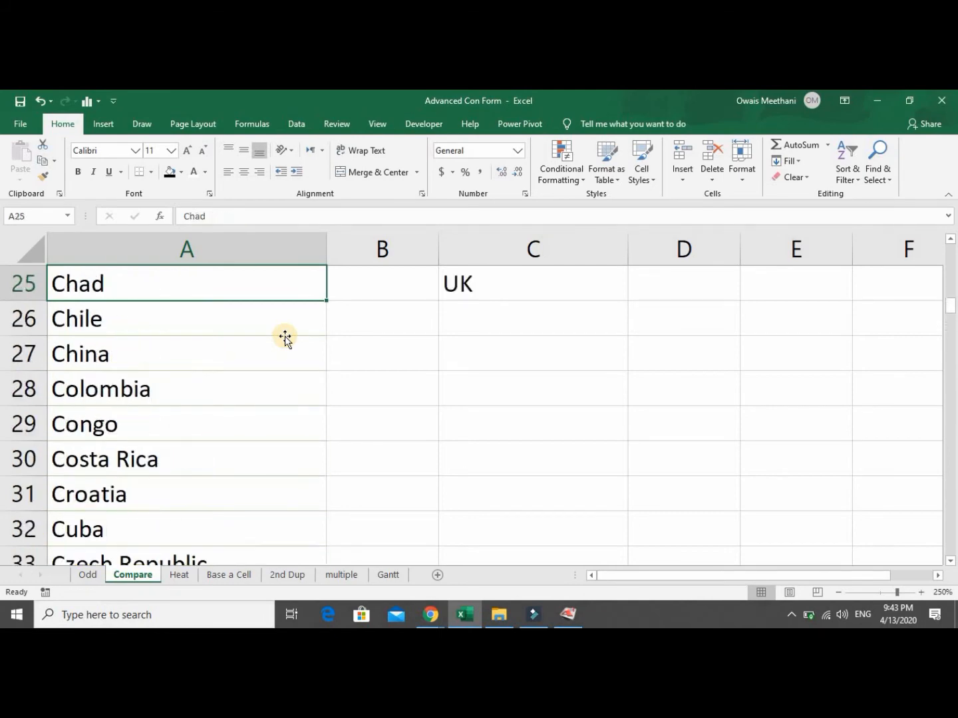
key("Up")
key("Up")
key("Up")
key("Up")
key("Up")
key("Up")
key("Up")
key("Up")
key("Up")
key("Up")
key("Up")
key("Up")
key("Up")
key("Up")
key("Up")
key("Up")
key("Up")
key("Up")
key("Up")
key("Up")
key("Right")
key("Right")
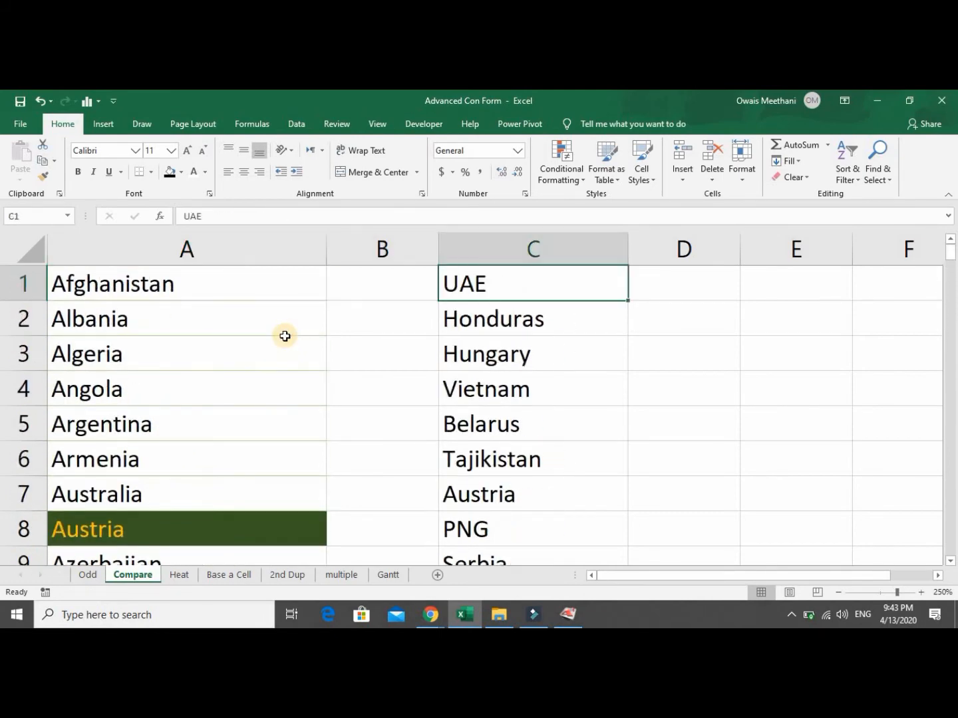
key("Down")
key("Up")
Examine which countries are highlighted from the end of List1 upward to Mali.
key("Left")
key("Left")
key("ctrl+shift+Down")
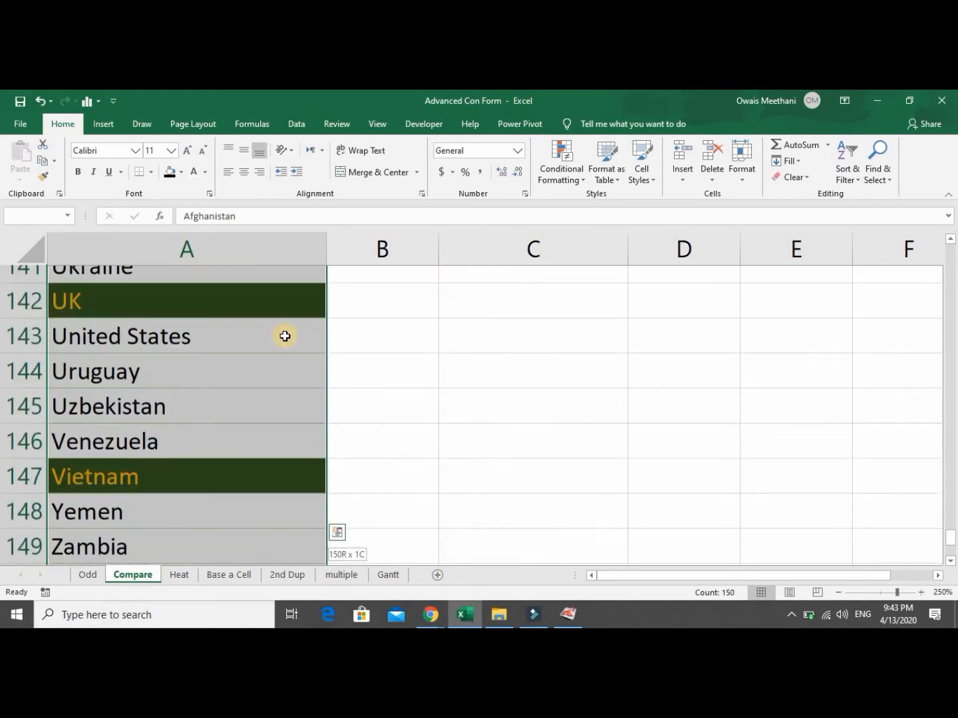
left_click(247, 414)
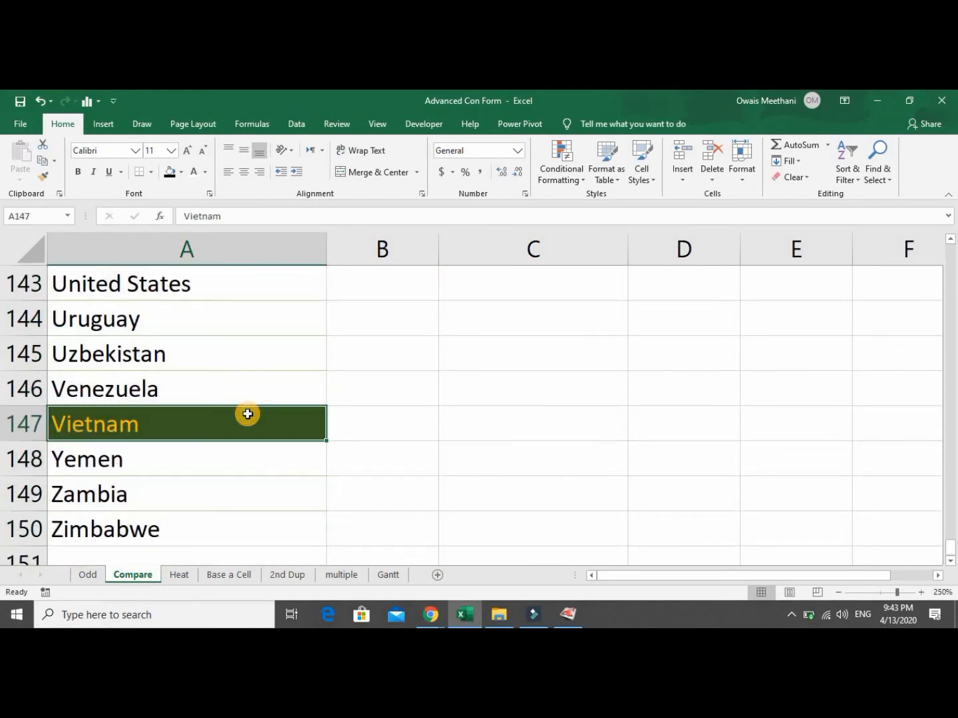
key("Up")
key("Up")
key("Up")
key("Up")
key("Up")
key("Up")
key("Up")
key("Up")
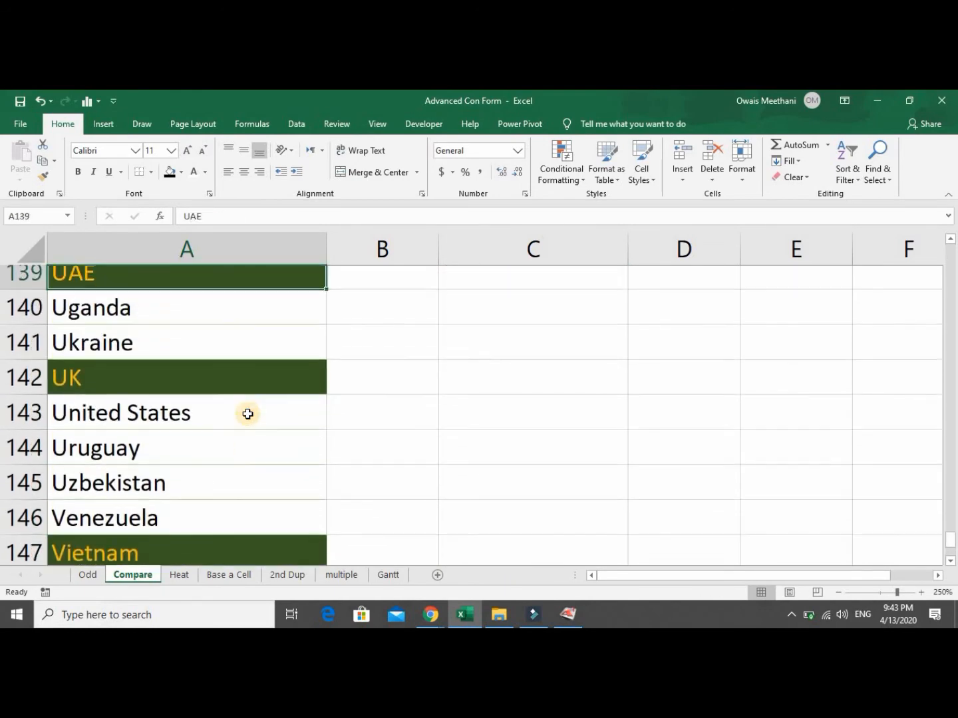
key("Down")
key("Down")
key("Down")
key("Up")
key("Up")
key("Up")
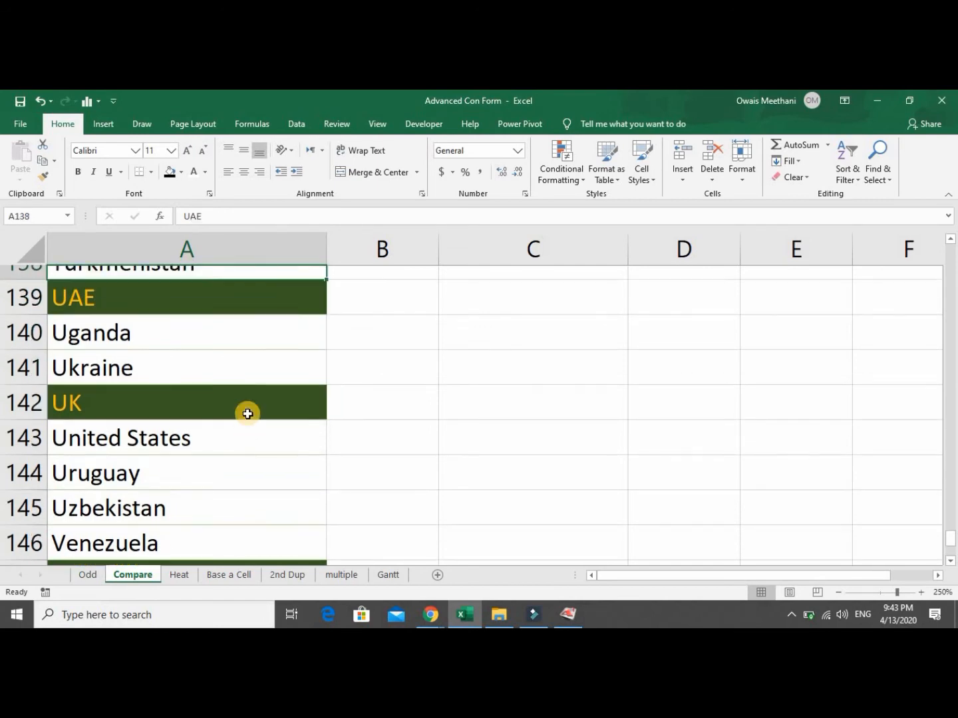
key("Up")
key("Up")
key("Up")
key("Up")
key("Up")
key("Up")
key("Up")
key("Up")
key("Up")
key("Up")
key("Up")
key("Up")
key("Up")
key("Up")
key("Up")
key("Up")
key("Up")
key("Up")
key("Up")
key("Up")
key("Up")
key("Up")
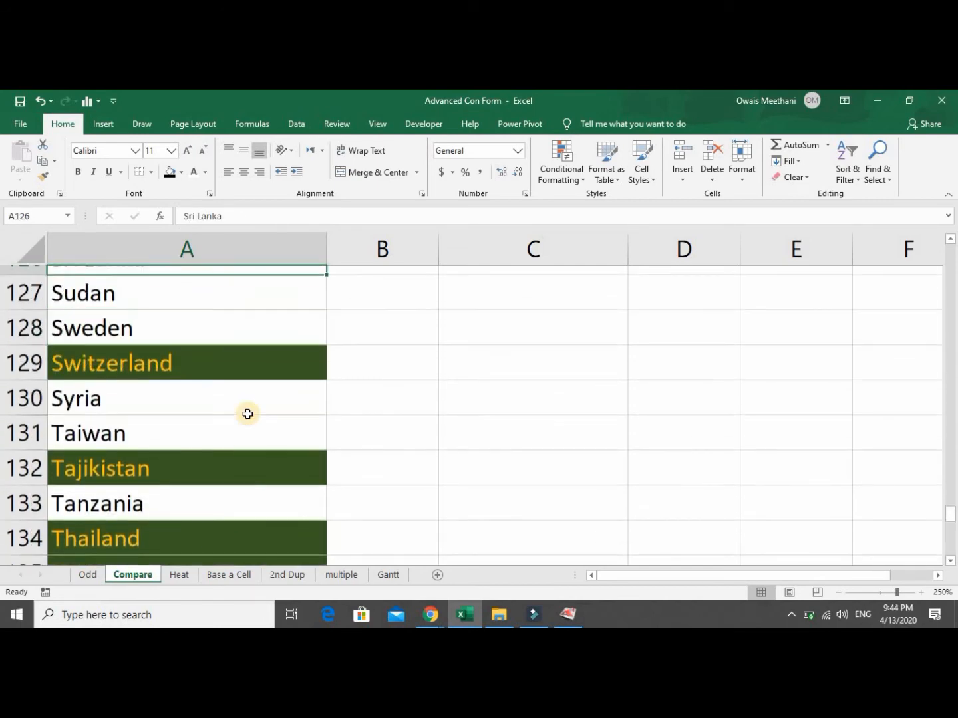
key("Up")
key("Up")
key("Up")
key("Up")
key("Up")
key("Up")
key("Up")
key("Up")
key("Up")
key("Up")
key("Up")
key("Up")
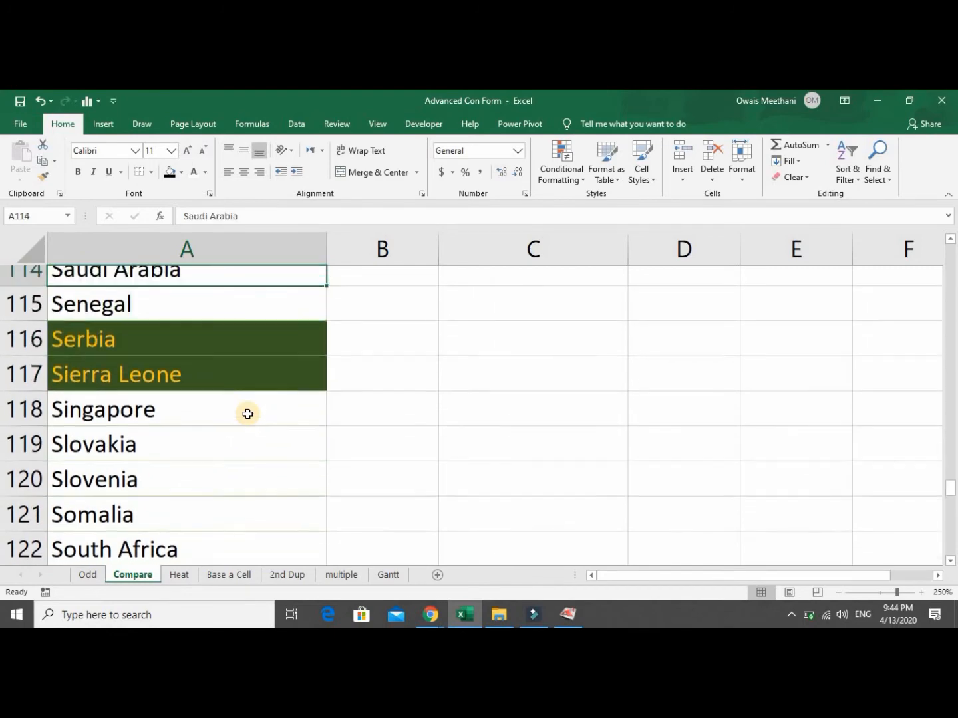
key("Up")
key("Up")
key("Up")
key("Up")
key("Up")
key("Up")
key("Up")
key("Up")
key("Up")
key("Up")
key("Up")
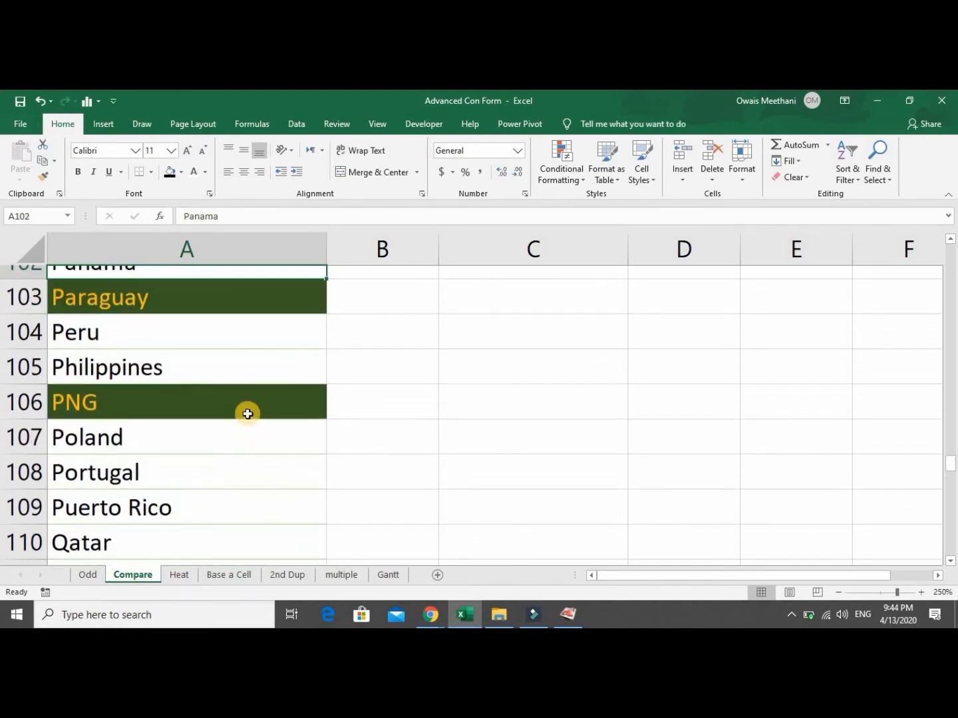
key("Up")
key("Up")
key("Up")
key("Up")
key("Up")
key("Up")
key("Up")
key("Up")
key("Up")
key("Up")
key("Up")
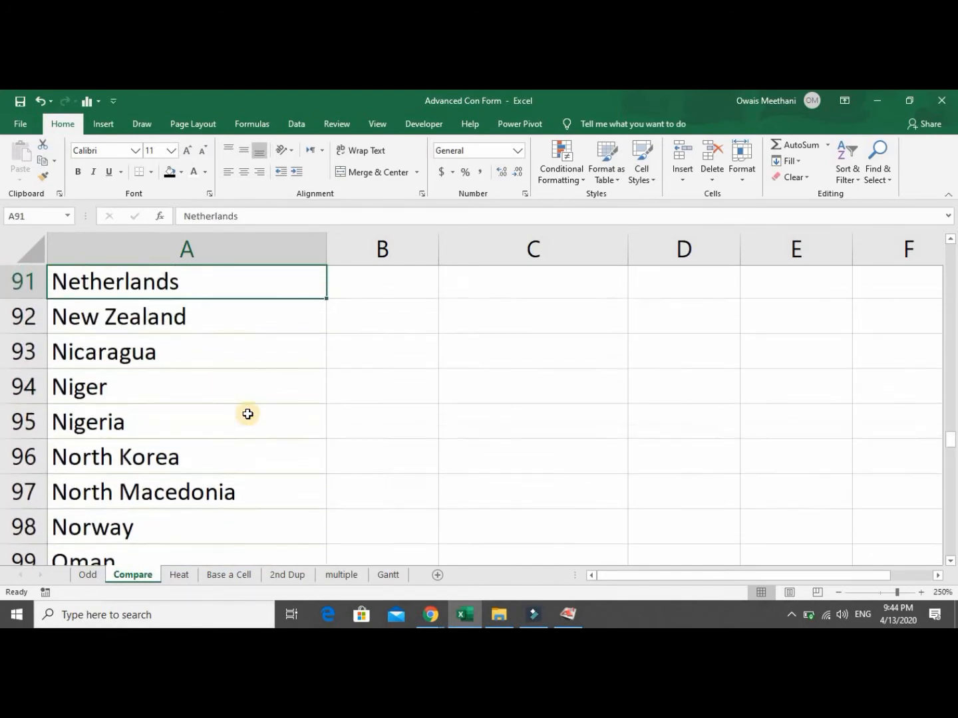
key("Up")
key("Up")
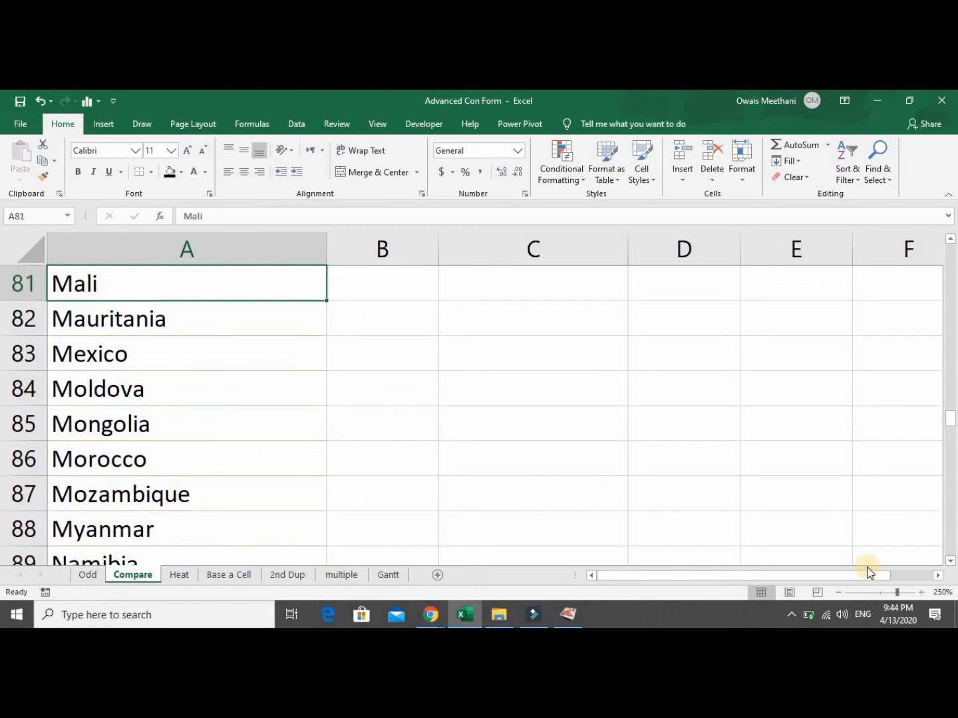
Enter the formula =COUNTIF(List2,A1) in cell E1.
left_click(934, 423)
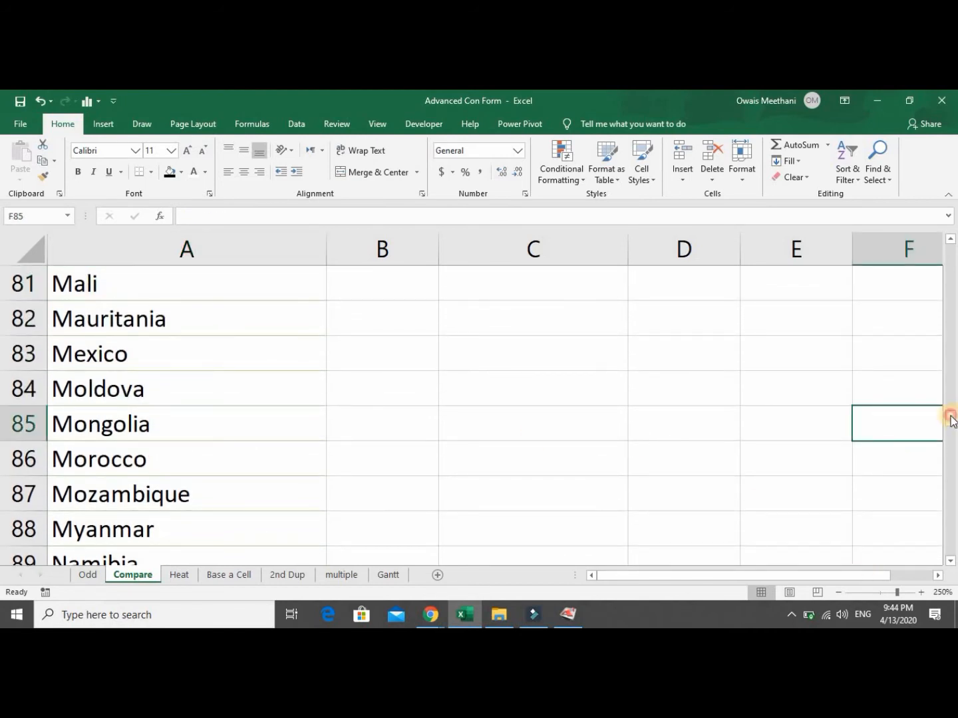
left_click_drag(951, 420, 836, 255)
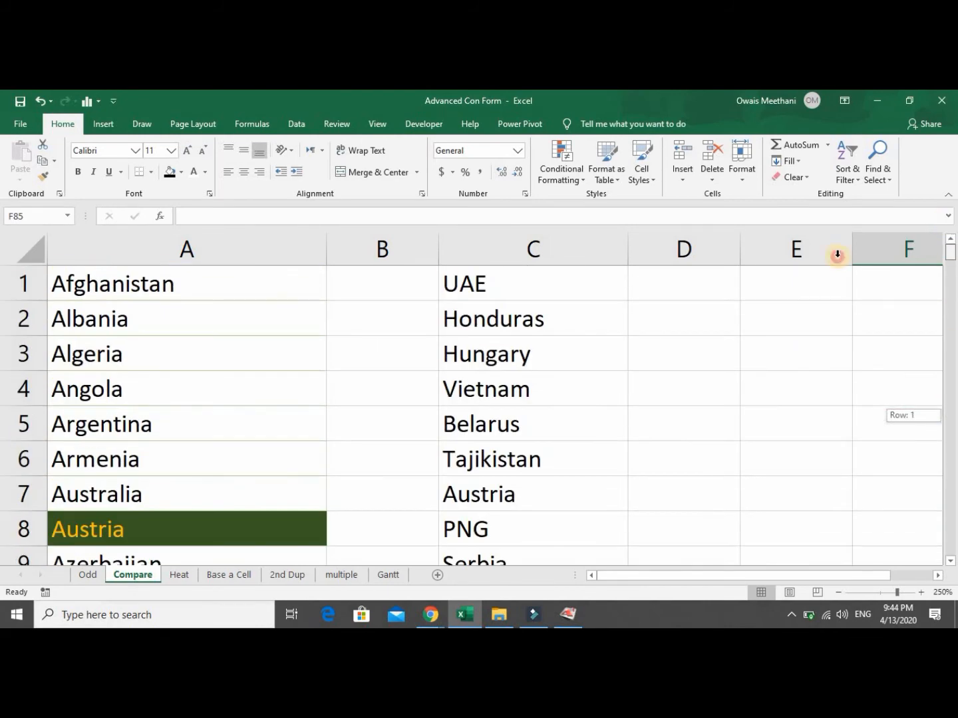
left_click(773, 281)
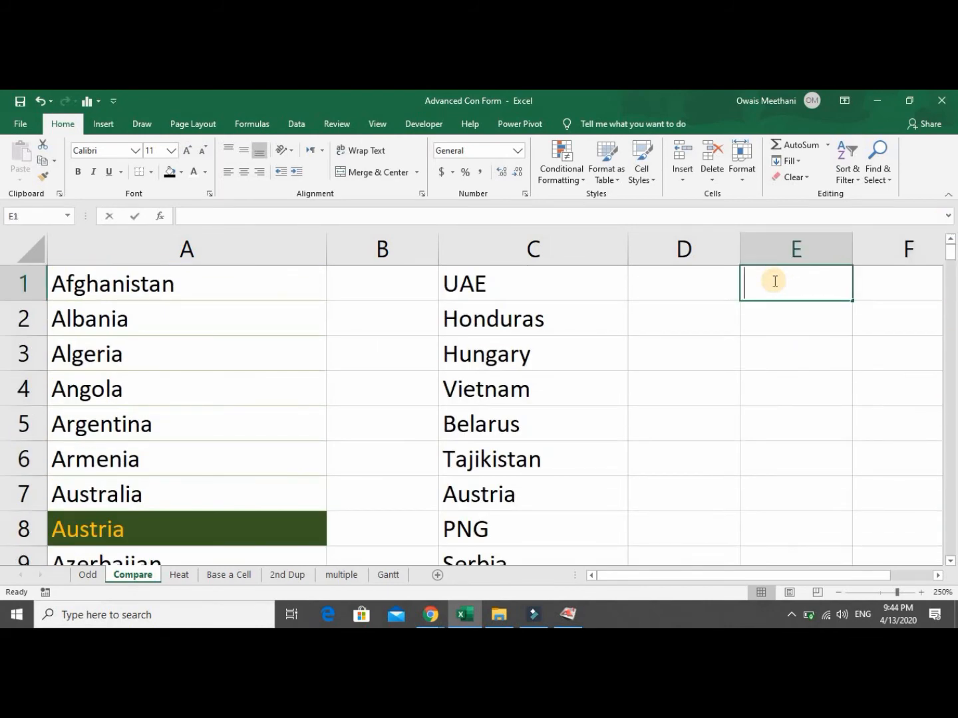
type("=countif")
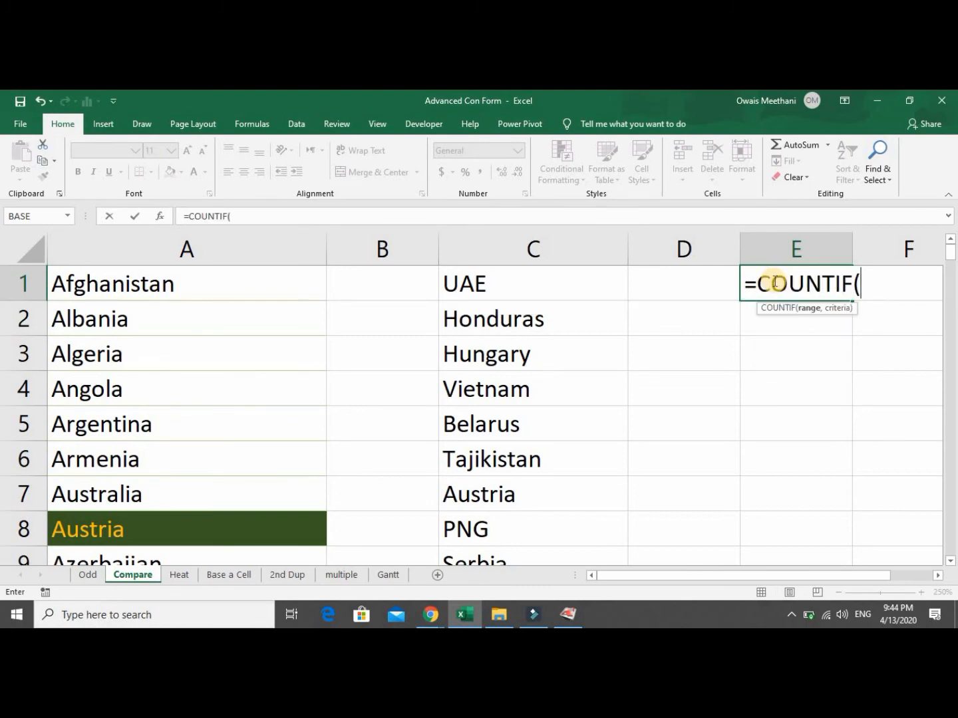
type("List2")
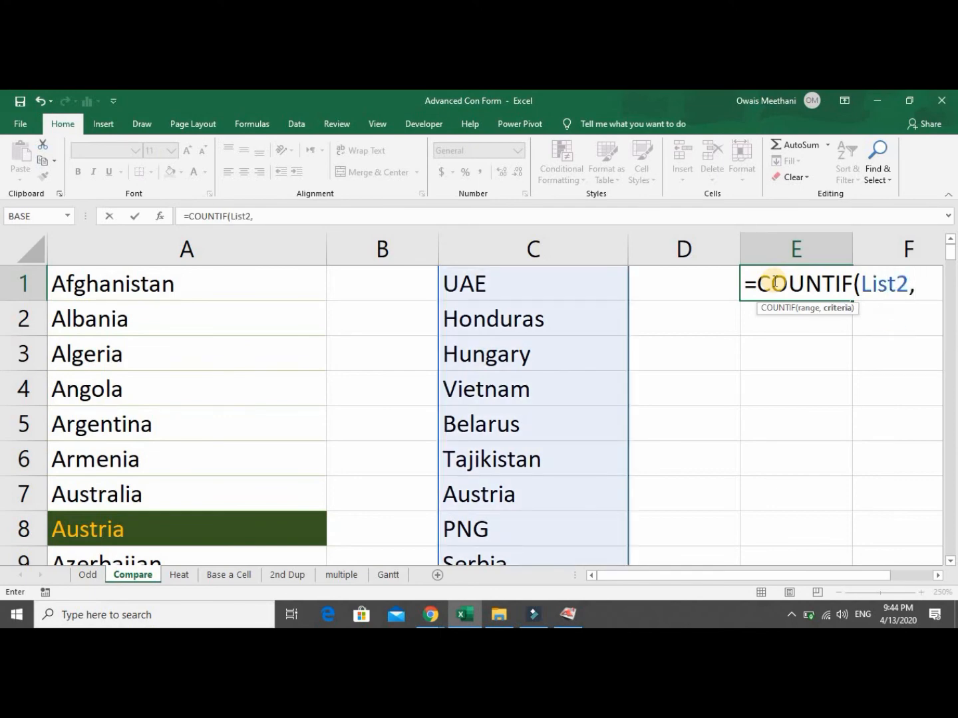
type(",A1")
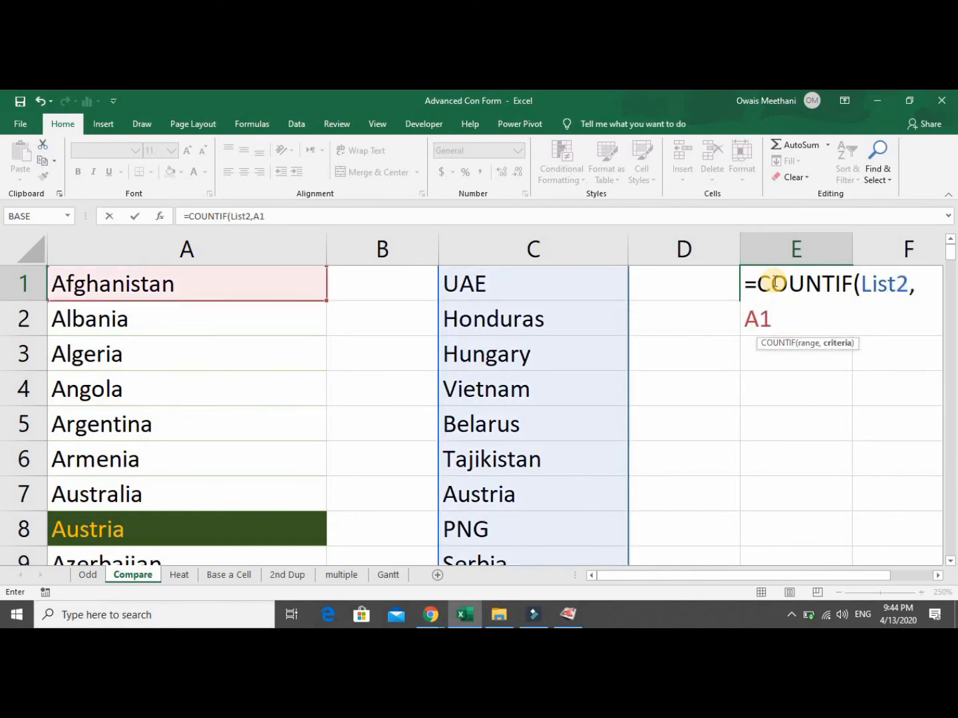
key("Return")
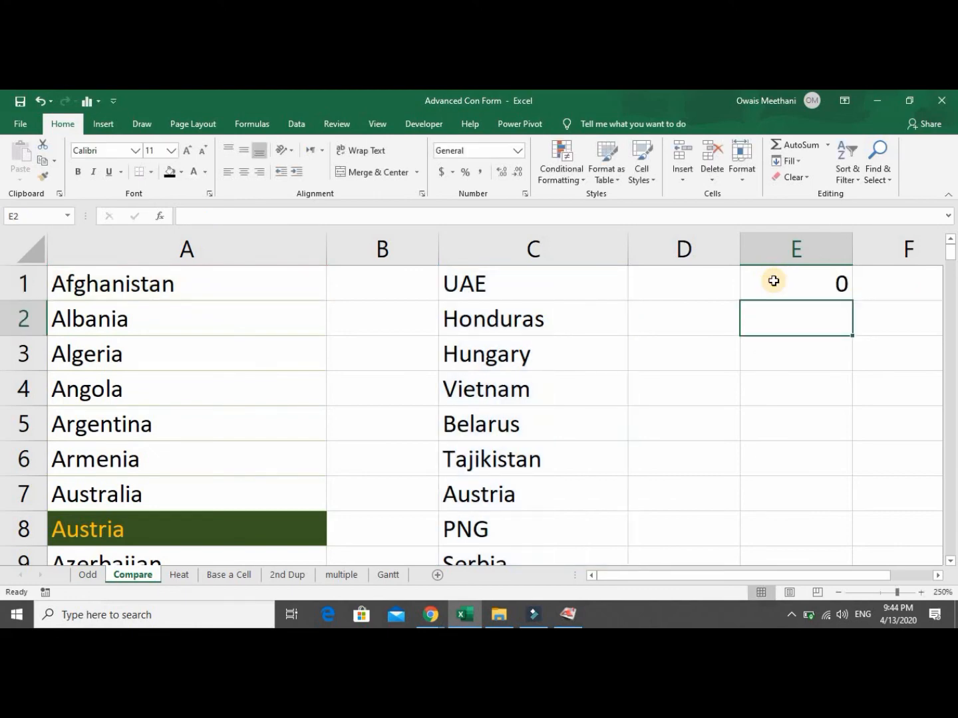
Review the first entries of List1 against the COUNTIF formula in cell E1.
key("Left")
key("Left")
key("Left")
key("Left")
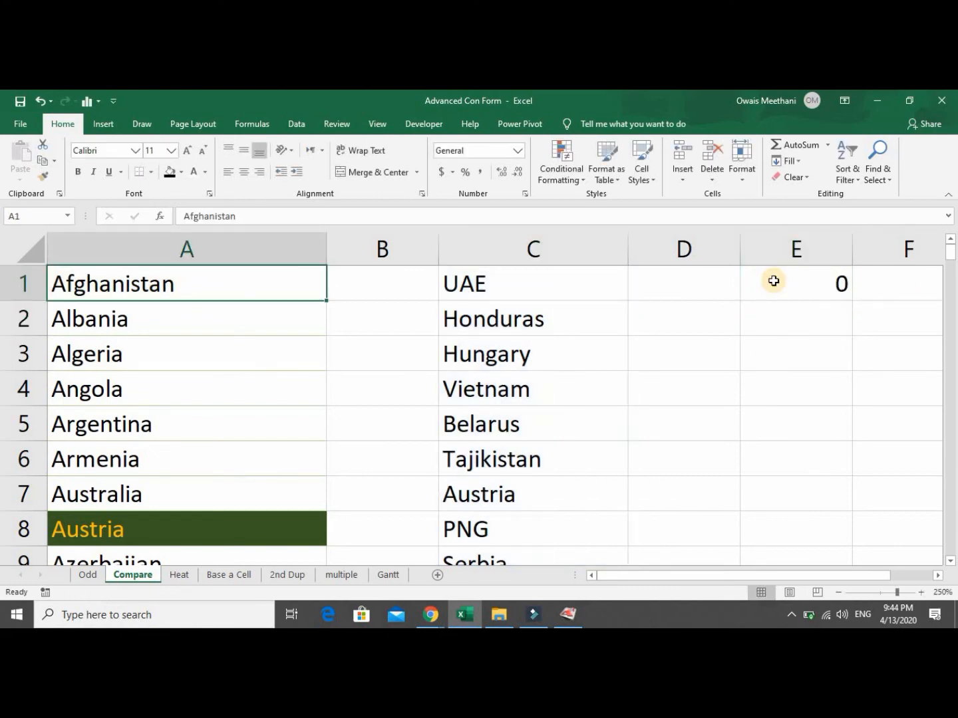
key("Right")
key("Left")
key("Down")
key("Down")
key("Down")
key("Down")
key("Down")
key("Down")
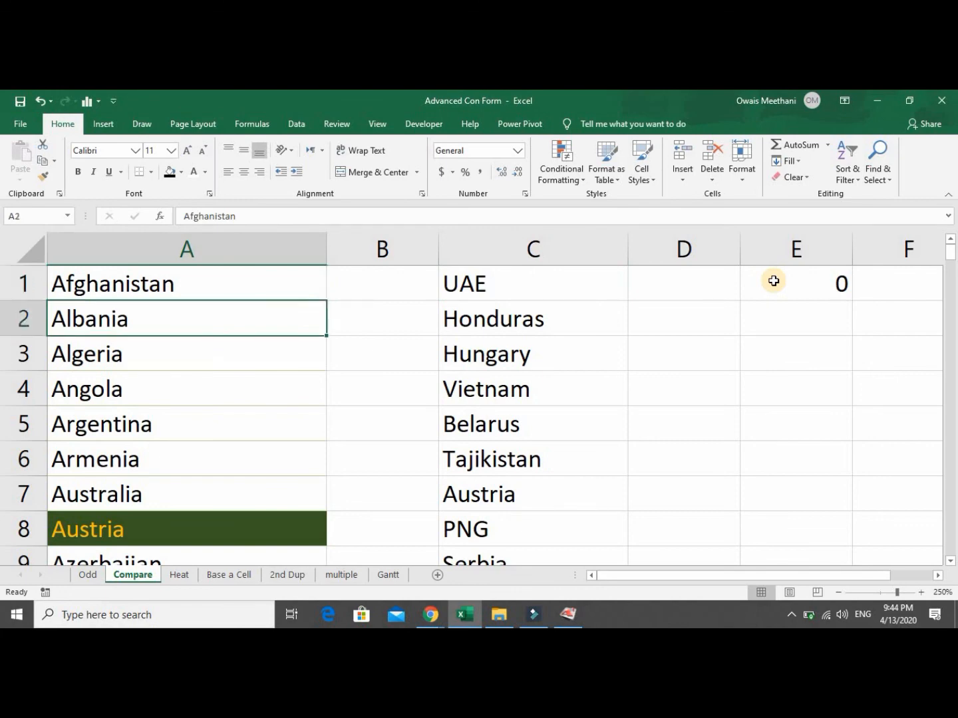
key("Down")
key("Up")
key("Up")
key("Up")
key("Up")
key("Up")
key("Up")
key("Up")
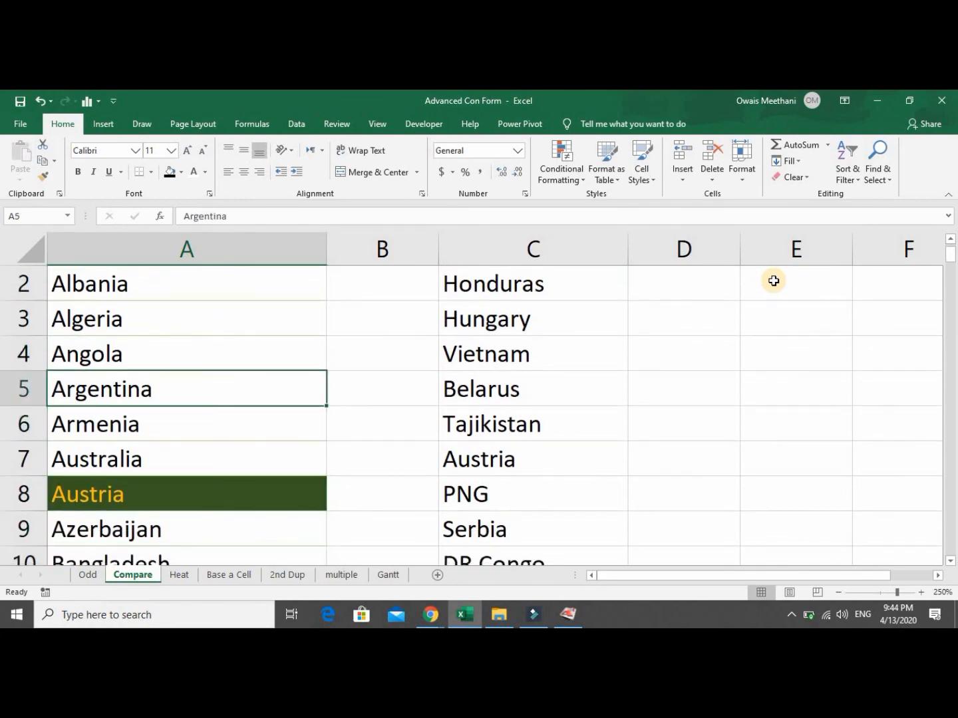
key("Right")
key("Right")
key("Right")
key("Right")
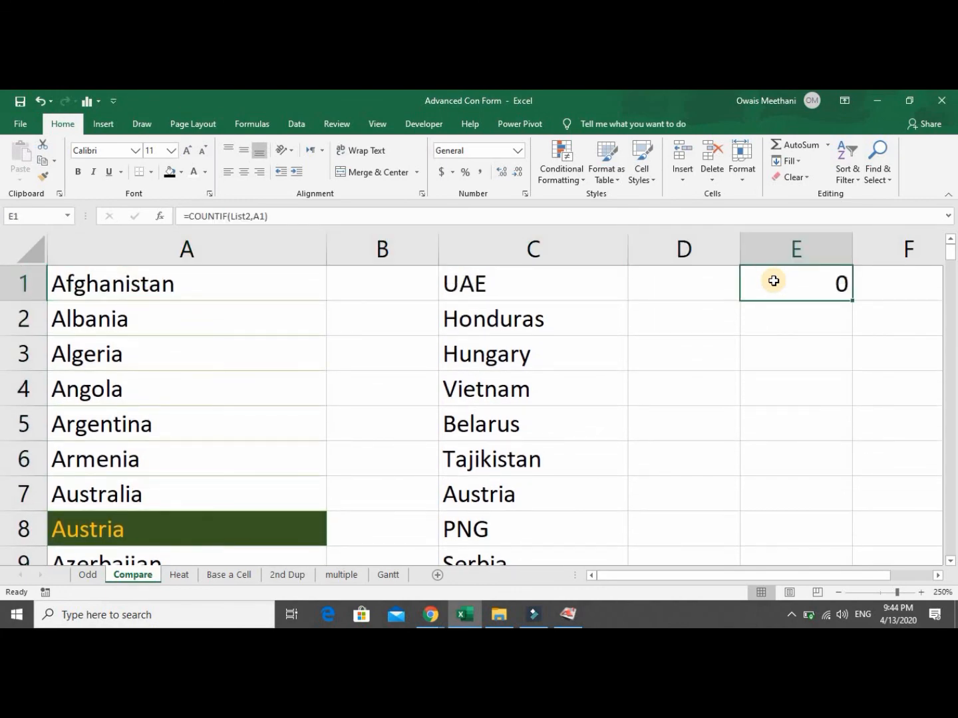
Examine the List1 entries in column A from Afghanistan down past the Austria row.
key("Left")
key("Left")
key("Left")
key("Left")
key("Down")
key("Down")
key("Down")
key("Down")
key("Down")
key("Down")
key("Down")
key("Down")
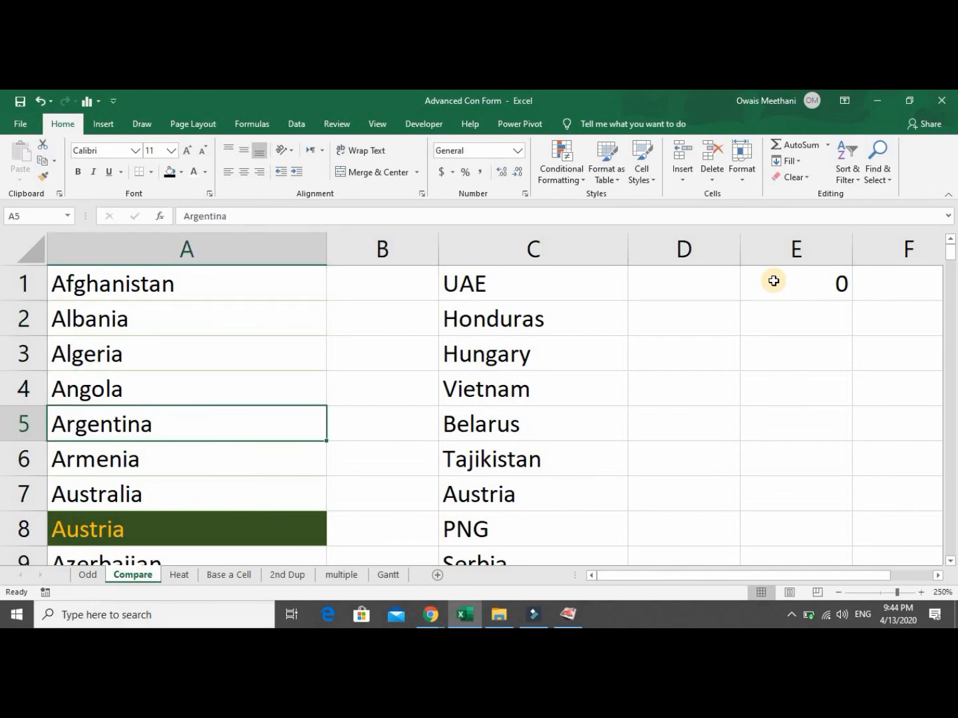
Check List1 back up to its first row, then return to the COUNTIF formula in cell E1.
key("Up")
key("Up")
key("Up")
key("Up")
key("Up")
key("Up")
key("Up")
key("Up")
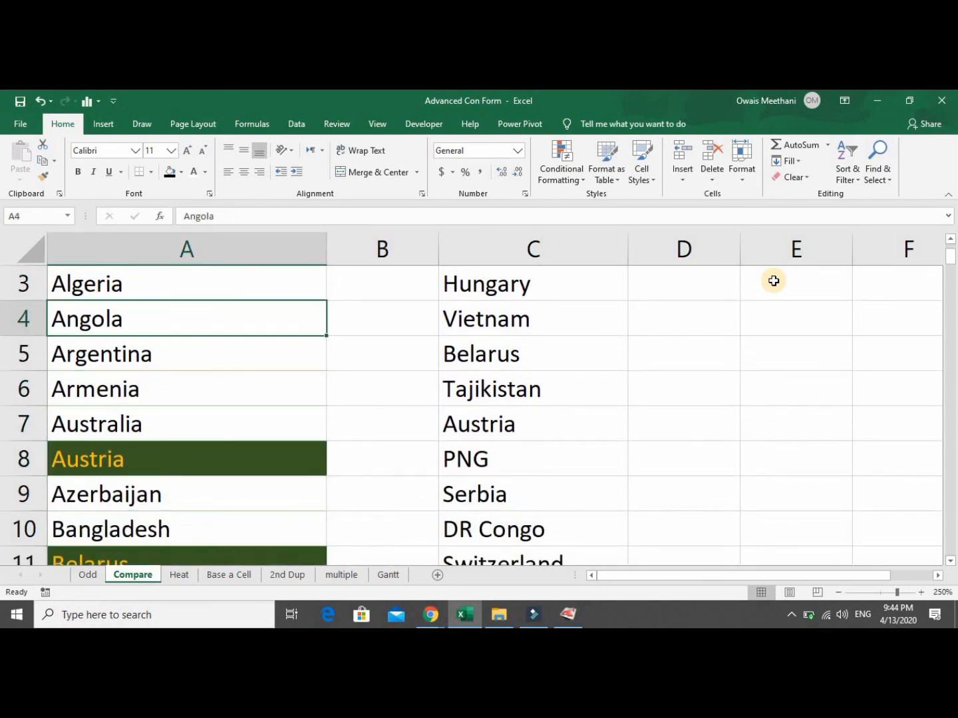
key("Right")
key("Right")
key("Right")
key("Right")
key("Right")
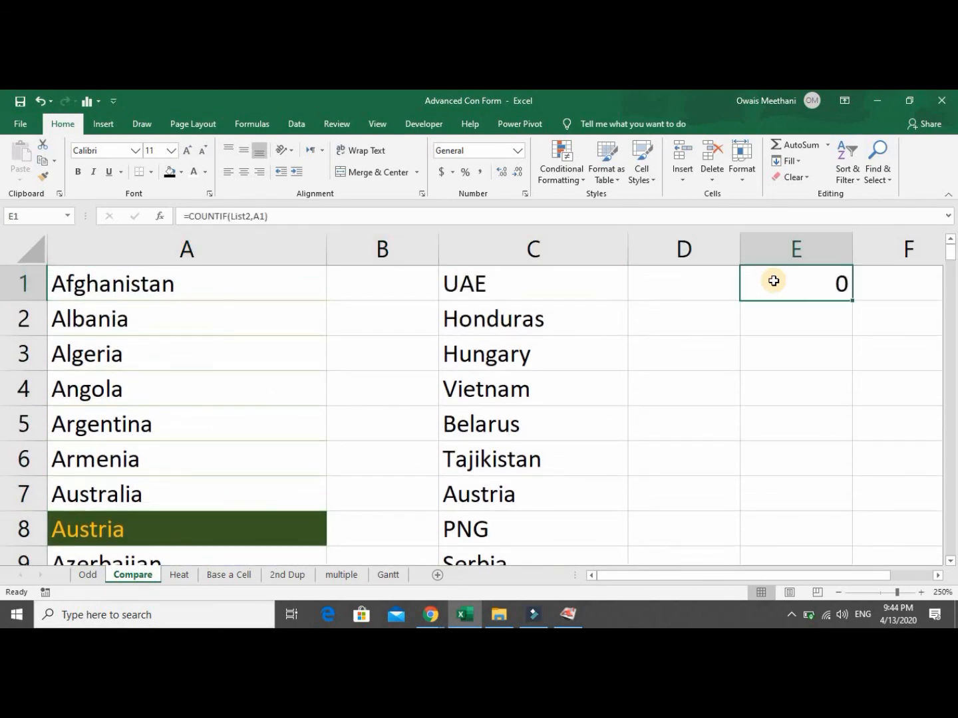